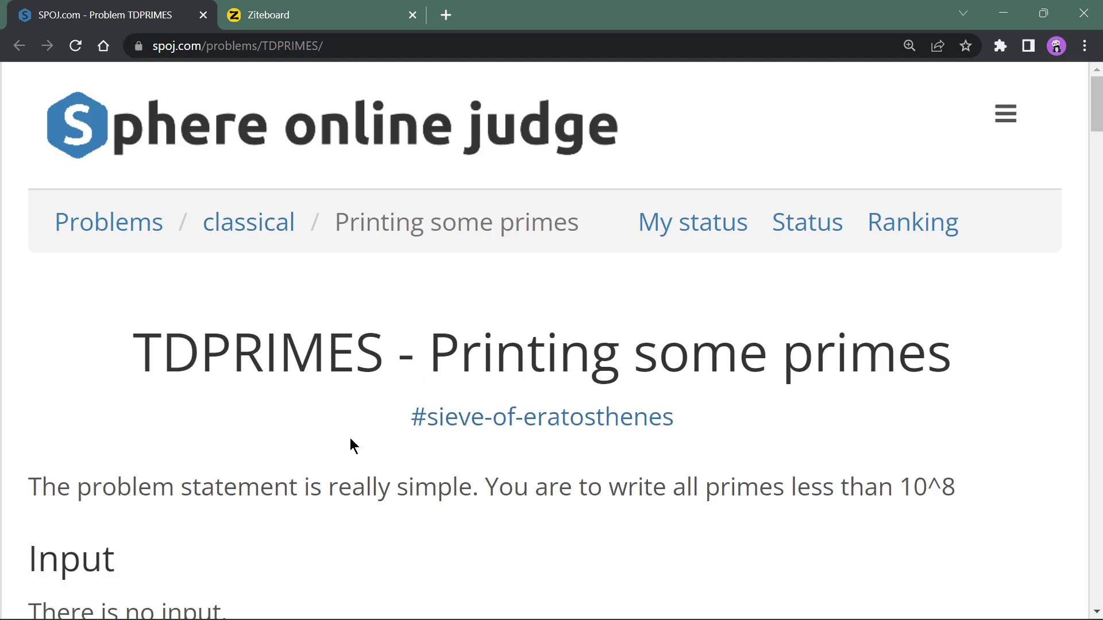
{"action": "scroll", "coordinate": [350, 445], "scroll_direction": "down", "scroll_amount": 1}
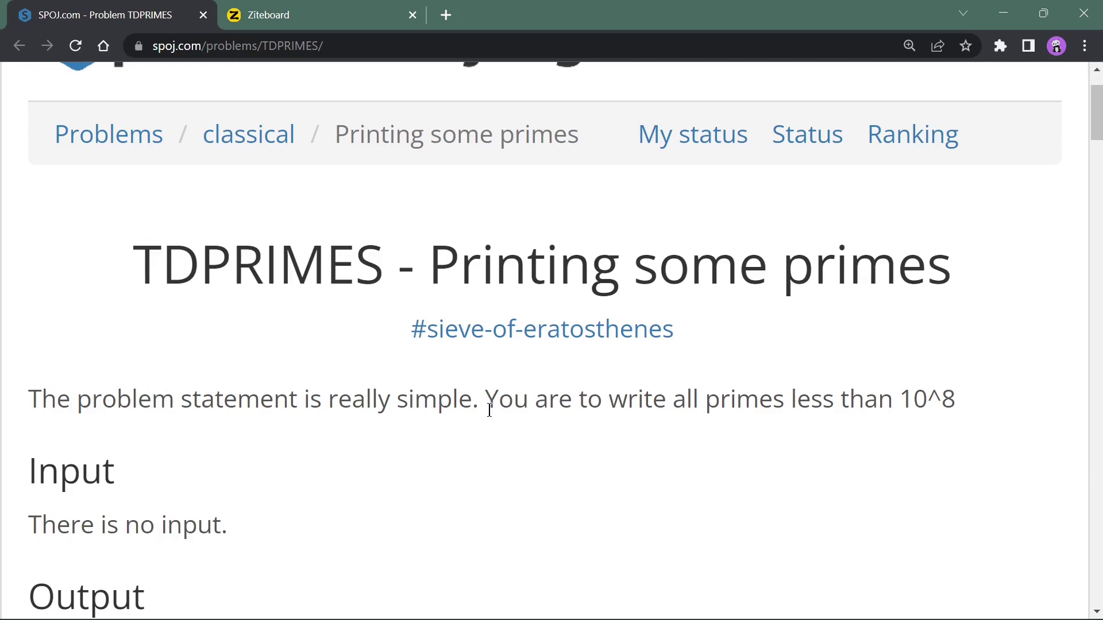
Highlight the primes-below-10^8 requirement, the output rule and the sample output 2 to 99998953
{"action": "left_click_drag", "start_coordinate": [486, 406], "coordinate": [959, 408]}
{"action": "left_click", "coordinate": [789, 420]}
{"action": "scroll", "coordinate": [790, 419], "scroll_direction": "down", "scroll_amount": 1}
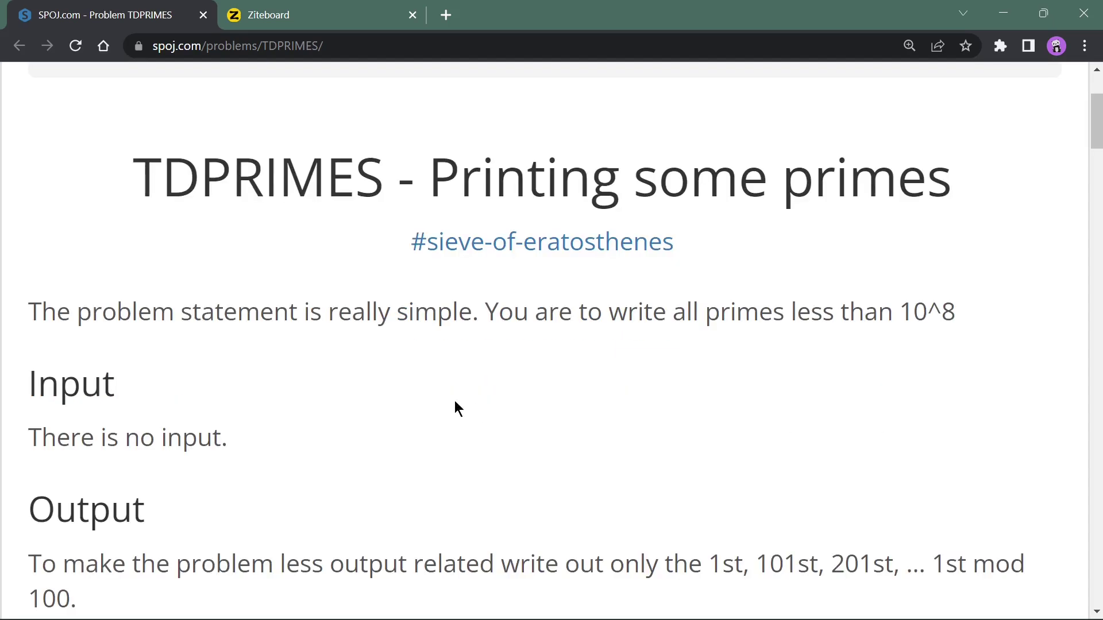
{"action": "scroll", "coordinate": [125, 420], "scroll_direction": "down", "scroll_amount": 2}
{"action": "scroll", "coordinate": [103, 414], "scroll_direction": "down", "scroll_amount": 1}
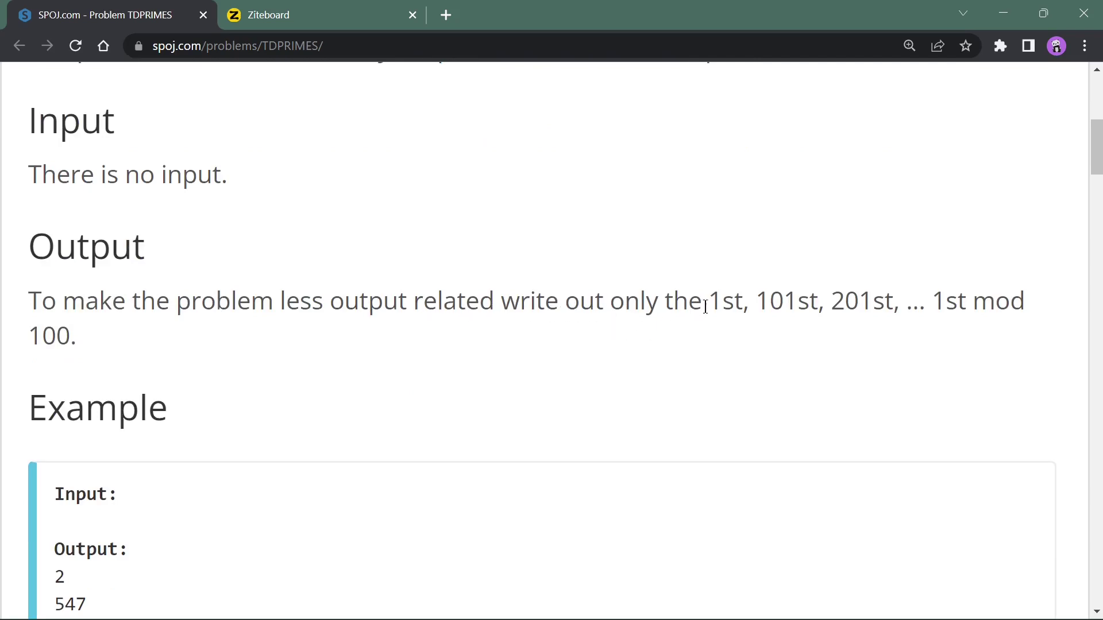
{"action": "left_click_drag", "start_coordinate": [705, 306], "coordinate": [885, 304]}
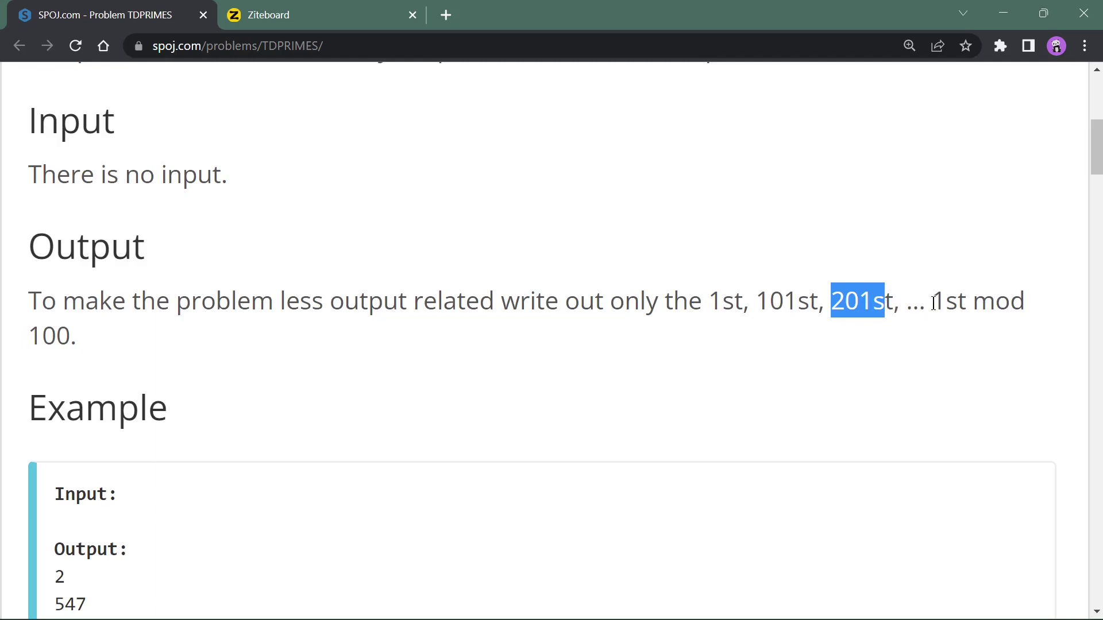
{"action": "scroll", "coordinate": [95, 325], "scroll_direction": "down", "scroll_amount": 2}
{"action": "scroll", "coordinate": [96, 324], "scroll_direction": "down", "scroll_amount": 2}
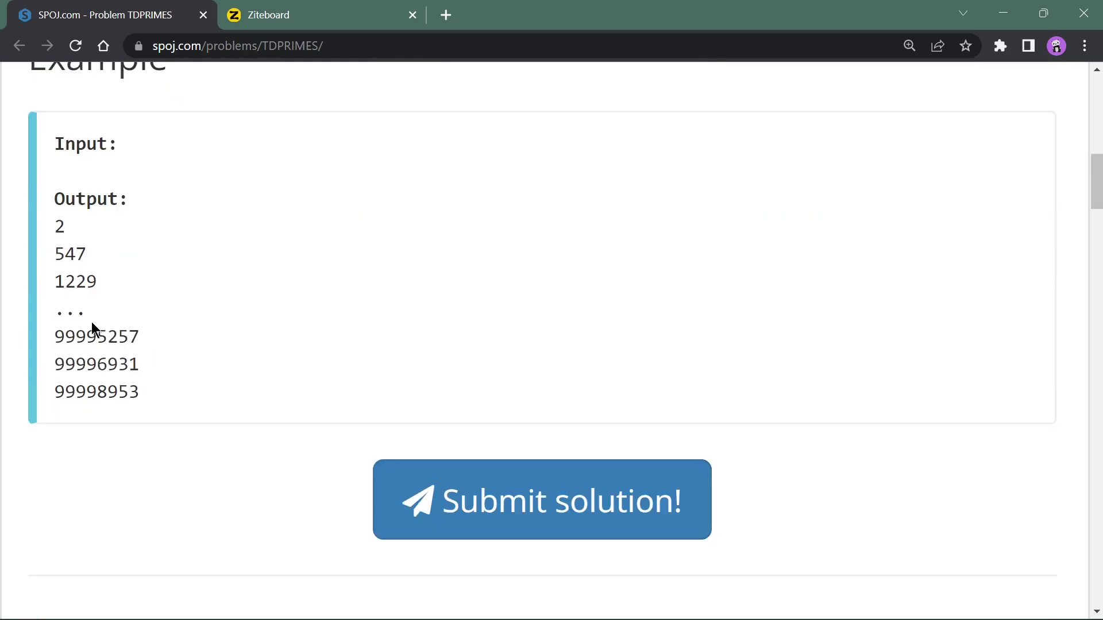
{"action": "left_click_drag", "start_coordinate": [40, 230], "coordinate": [168, 390]}
{"action": "left_click", "coordinate": [154, 366]}
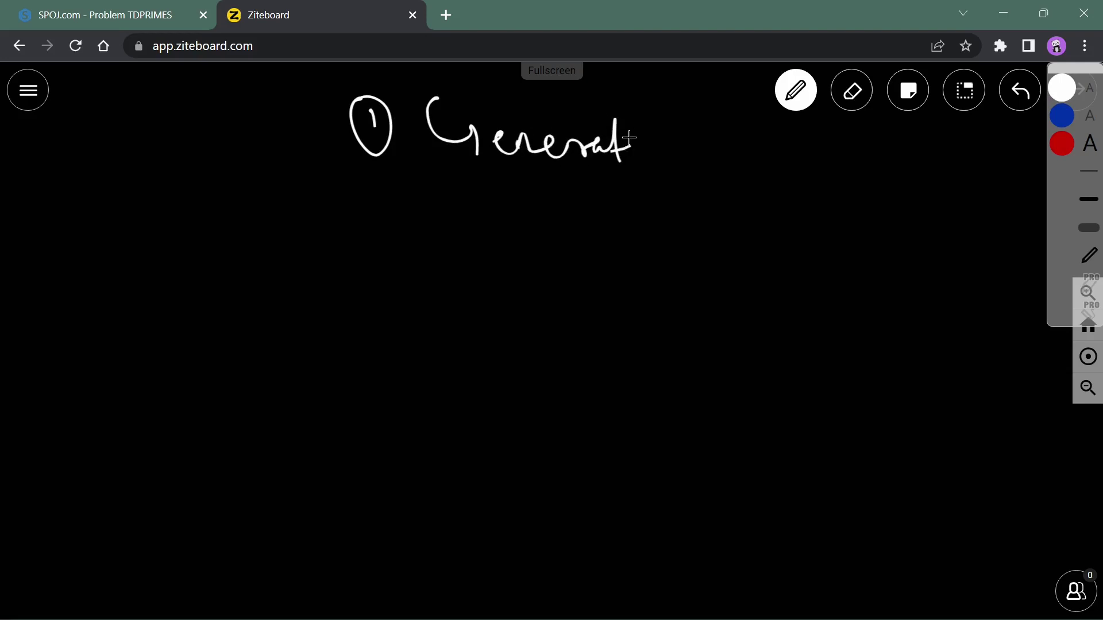
Handwrite step '(1) Generate Sieve', step '(2) Store primes' and the array label 'Pr'
{"action": "mouse_move", "coordinate": [672, 112]}
{"action": "left_mouse_down"}
{"action": "mouse_move", "coordinate": [668, 160]}
{"action": "mouse_move", "coordinate": [703, 140]}
{"action": "mouse_move", "coordinate": [724, 147]}
{"action": "mouse_move", "coordinate": [723, 131]}
{"action": "mouse_move", "coordinate": [755, 147]}
{"action": "mouse_move", "coordinate": [760, 136]}
{"action": "mouse_move", "coordinate": [765, 148]}
{"action": "left_mouse_up"}
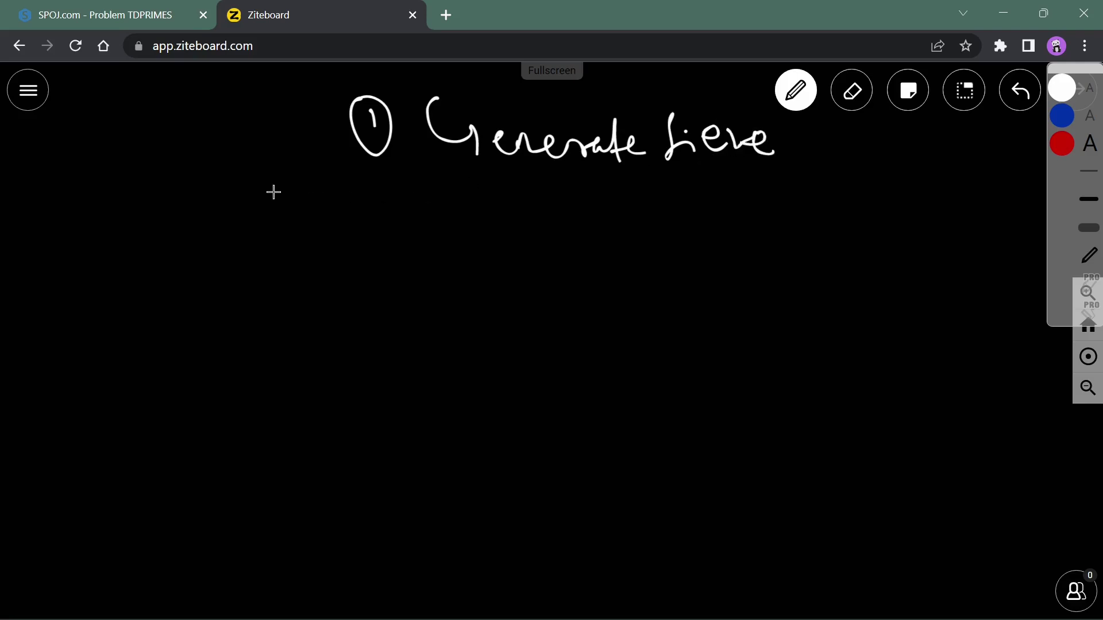
{"action": "mouse_move", "coordinate": [363, 210]}
{"action": "left_mouse_down"}
{"action": "mouse_move", "coordinate": [406, 229]}
{"action": "mouse_move", "coordinate": [431, 216]}
{"action": "mouse_move", "coordinate": [476, 231]}
{"action": "left_mouse_up"}
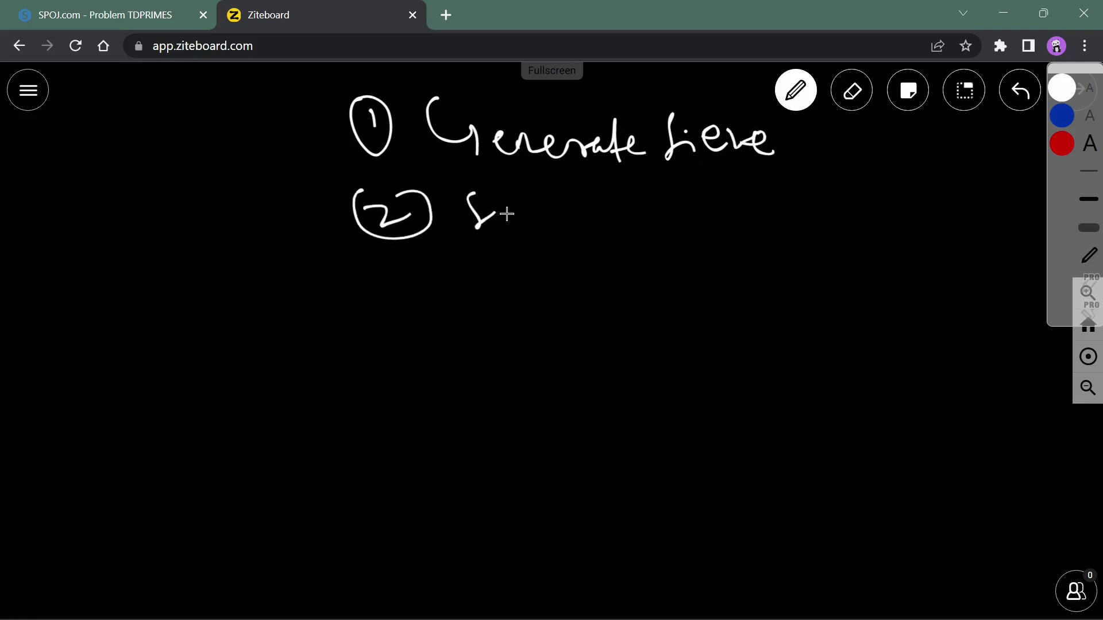
{"action": "left_click_drag", "start_coordinate": [509, 186], "coordinate": [504, 229]}
{"action": "left_click_drag", "start_coordinate": [492, 217], "coordinate": [586, 215]}
{"action": "left_click_drag", "start_coordinate": [603, 191], "coordinate": [601, 250]}
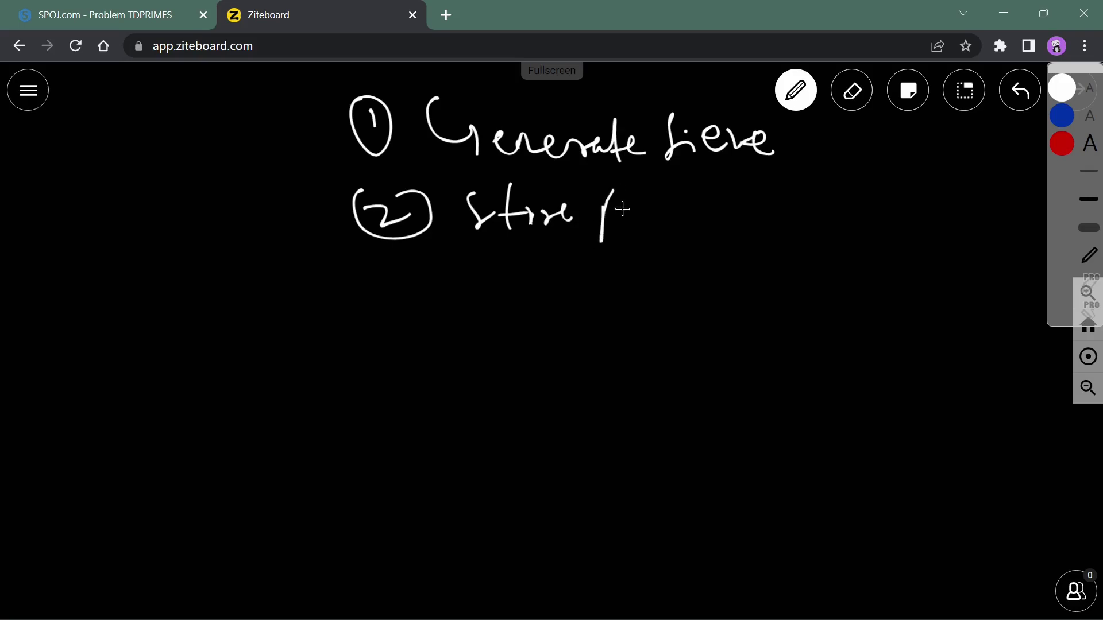
{"action": "left_click_drag", "start_coordinate": [603, 211], "coordinate": [629, 212]}
{"action": "mouse_move", "coordinate": [625, 207]}
{"action": "left_mouse_down"}
{"action": "mouse_move", "coordinate": [685, 207]}
{"action": "mouse_move", "coordinate": [672, 234]}
{"action": "left_mouse_up"}
{"action": "left_click", "coordinate": [665, 201]}
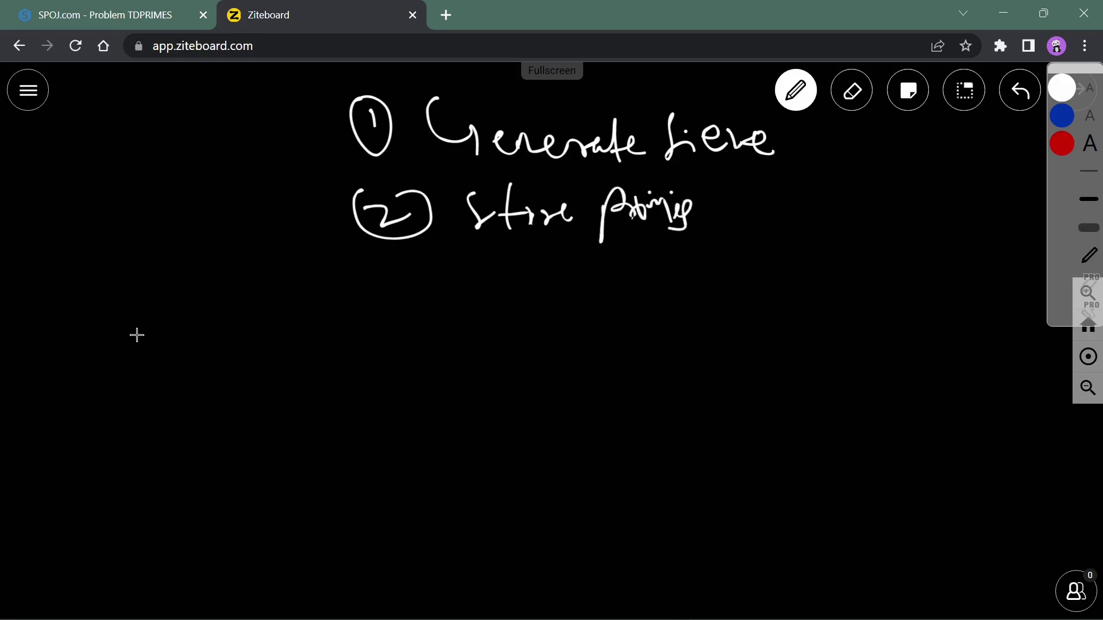
{"action": "mouse_move", "coordinate": [135, 311]}
{"action": "left_mouse_down"}
{"action": "mouse_move", "coordinate": [134, 355]}
{"action": "mouse_move", "coordinate": [155, 332]}
{"action": "mouse_move", "coordinate": [194, 326]}
{"action": "mouse_move", "coordinate": [247, 349]}
{"action": "mouse_move", "coordinate": [587, 353]}
{"action": "mouse_move", "coordinate": [706, 340]}
{"action": "mouse_move", "coordinate": [693, 303]}
{"action": "mouse_move", "coordinate": [245, 307]}
{"action": "mouse_move", "coordinate": [299, 321]}
{"action": "mouse_move", "coordinate": [298, 352]}
{"action": "left_mouse_up"}
Divide the Pr rectangle into cells, with dashes and dots showing the array continues
{"action": "left_click_drag", "start_coordinate": [344, 307], "coordinate": [344, 351]}
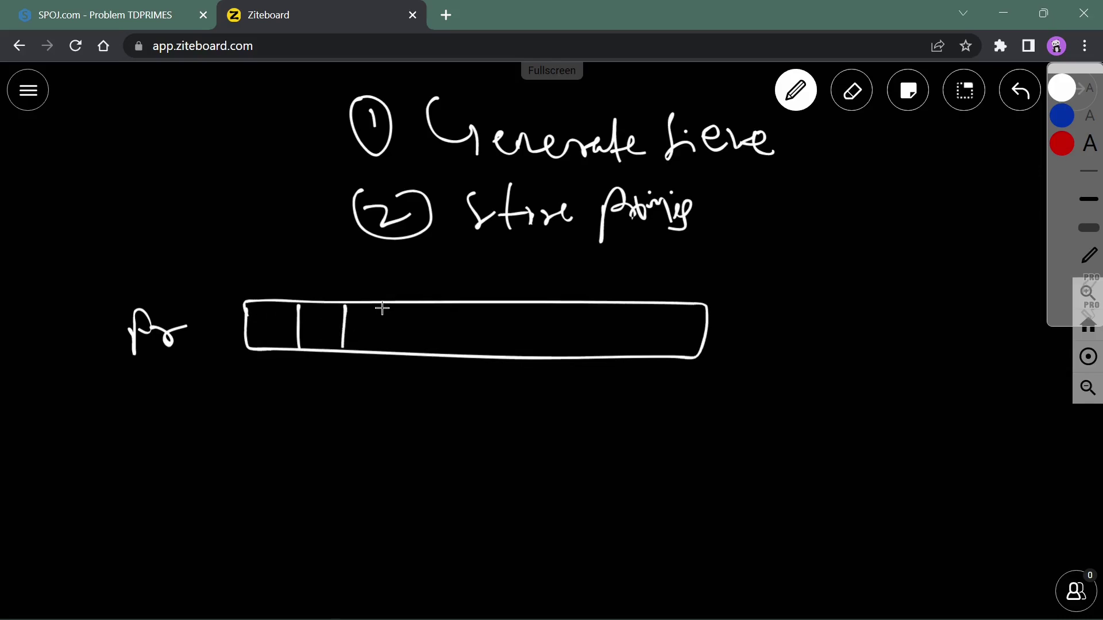
{"action": "left_click_drag", "start_coordinate": [384, 304], "coordinate": [385, 354]}
{"action": "left_click_drag", "start_coordinate": [423, 308], "coordinate": [423, 349]}
{"action": "left_click_drag", "start_coordinate": [459, 309], "coordinate": [460, 353]}
{"action": "left_click_drag", "start_coordinate": [468, 346], "coordinate": [539, 348]}
{"action": "left_click", "coordinate": [562, 348]}
{"action": "left_click", "coordinate": [585, 348]}
{"action": "left_click", "coordinate": [627, 349]}
{"action": "left_click", "coordinate": [653, 350]}
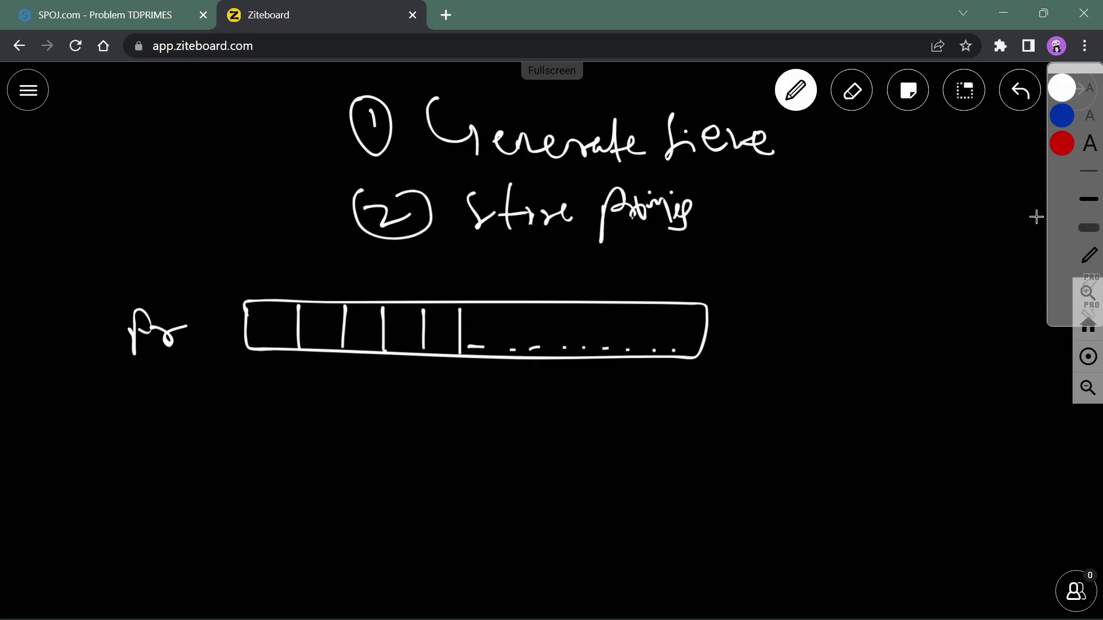
{"action": "left_click", "coordinate": [1062, 144]}
{"action": "left_click", "coordinate": [1062, 87]}
Write -1 in the first cell, indices 0 to 4 below, and a 2 in cell two
{"action": "mouse_move", "coordinate": [255, 329]}
{"action": "left_mouse_down"}
{"action": "mouse_move", "coordinate": [274, 338]}
{"action": "mouse_move", "coordinate": [272, 378]}
{"action": "mouse_move", "coordinate": [407, 386]}
{"action": "mouse_move", "coordinate": [441, 371]}
{"action": "mouse_move", "coordinate": [444, 384]}
{"action": "mouse_move", "coordinate": [476, 377]}
{"action": "left_mouse_up"}
{"action": "left_click_drag", "start_coordinate": [501, 377], "coordinate": [548, 379]}
{"action": "left_click", "coordinate": [564, 380]}
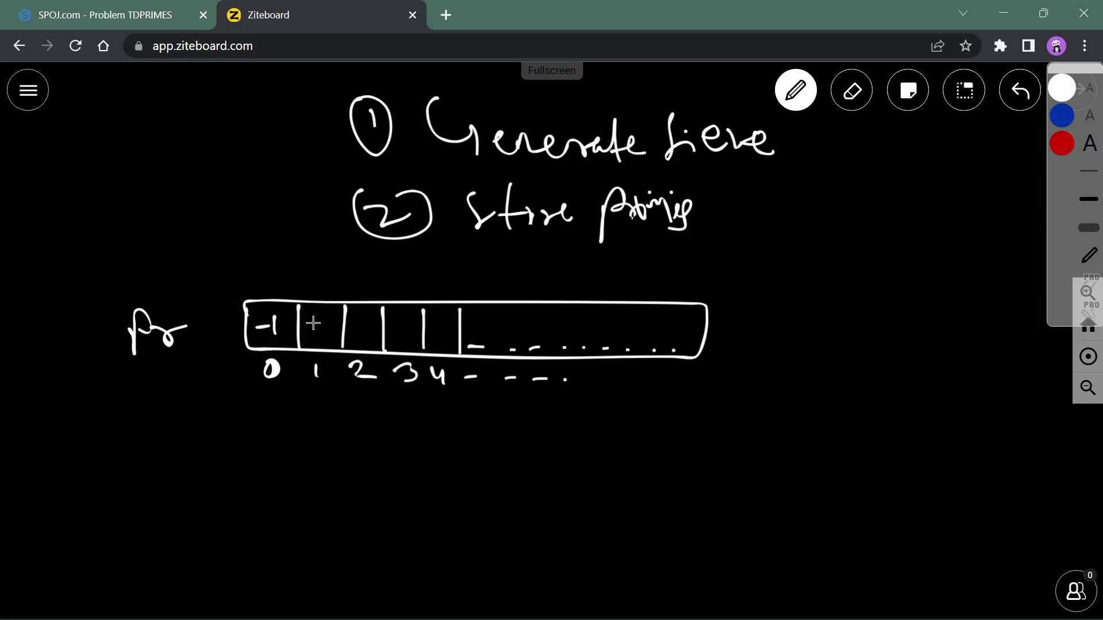
{"action": "mouse_move", "coordinate": [312, 321]}
{"action": "left_mouse_down"}
{"action": "mouse_move", "coordinate": [328, 342]}
{"action": "mouse_move", "coordinate": [336, 336]}
{"action": "left_mouse_up"}
{"action": "left_click", "coordinate": [852, 90]}
Replace the white 2 with red primes 2, 3, 5, 7 in cells 1–4 and start 'i =' below
{"action": "left_click_drag", "start_coordinate": [400, 324], "coordinate": [311, 332]}
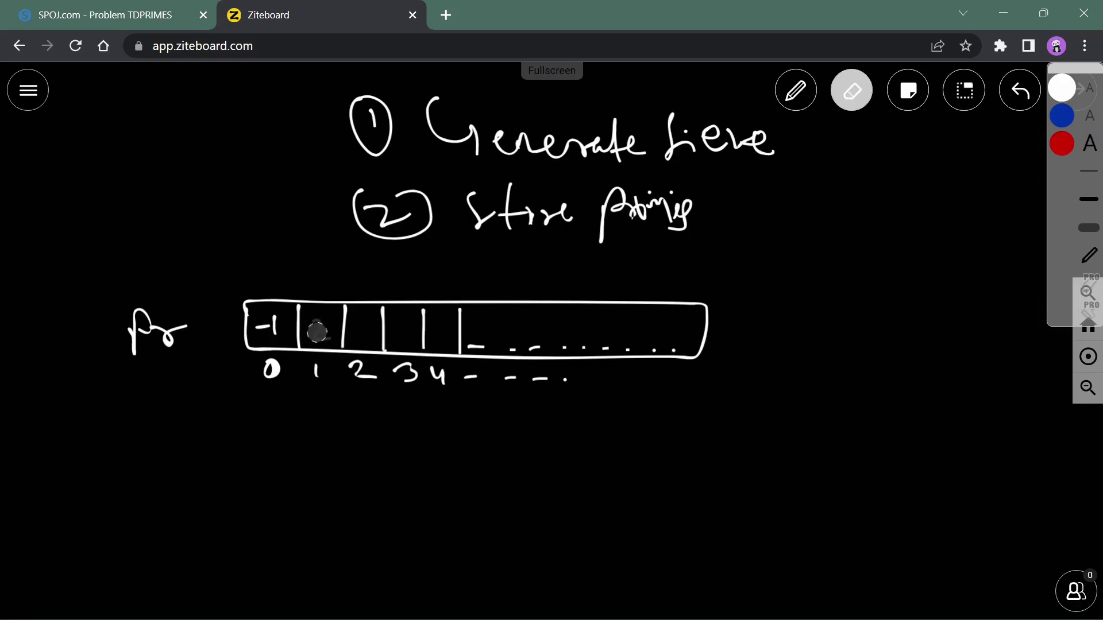
{"action": "left_click", "coordinate": [1061, 145]}
{"action": "left_click", "coordinate": [796, 90]}
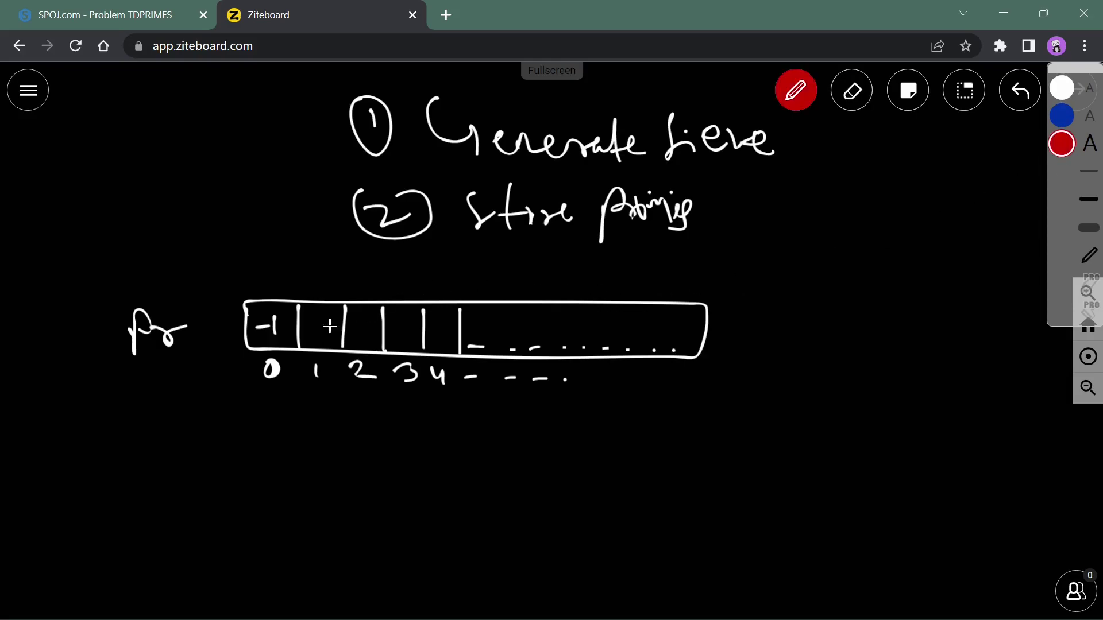
{"action": "mouse_move", "coordinate": [314, 322]}
{"action": "left_mouse_down"}
{"action": "mouse_move", "coordinate": [321, 337]}
{"action": "mouse_move", "coordinate": [355, 341]}
{"action": "left_mouse_up"}
{"action": "mouse_move", "coordinate": [409, 315]}
{"action": "left_mouse_down"}
{"action": "mouse_move", "coordinate": [398, 343]}
{"action": "mouse_move", "coordinate": [412, 315]}
{"action": "mouse_move", "coordinate": [446, 341]}
{"action": "mouse_move", "coordinate": [517, 347]}
{"action": "left_mouse_up"}
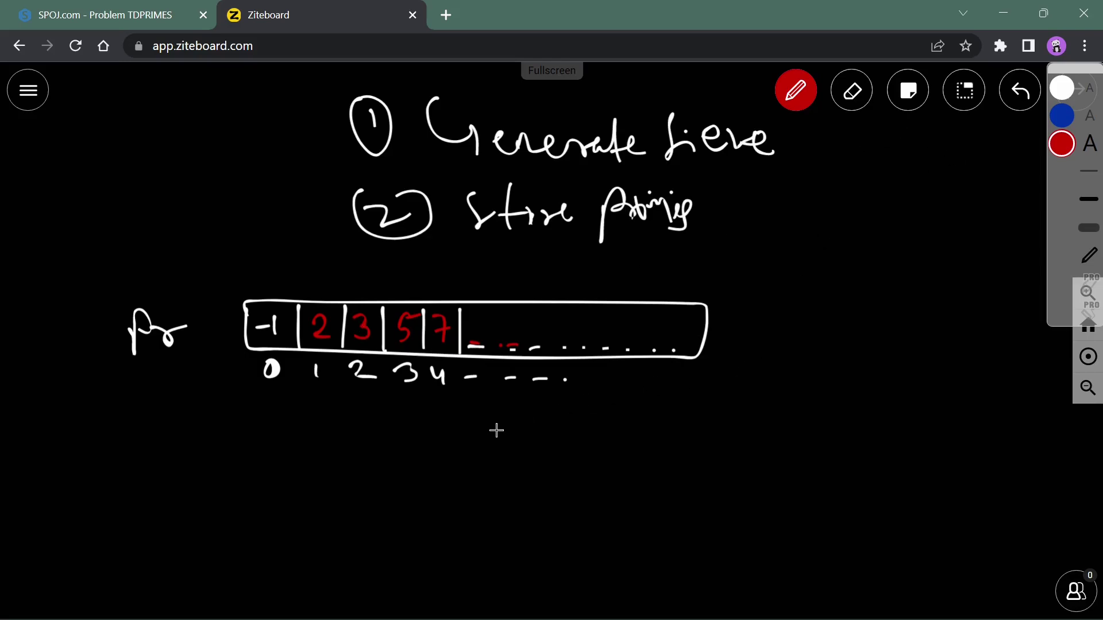
{"action": "left_click_drag", "start_coordinate": [496, 422], "coordinate": [498, 434]}
Write 'i = 1; i <' in red below the array, erasing a stray k = 5 note
{"action": "mouse_move", "coordinate": [532, 415]}
{"action": "left_mouse_down"}
{"action": "mouse_move", "coordinate": [535, 430]}
{"action": "mouse_move", "coordinate": [585, 429]}
{"action": "mouse_move", "coordinate": [586, 446]}
{"action": "left_mouse_up"}
{"action": "mouse_move", "coordinate": [665, 415]}
{"action": "left_mouse_down"}
{"action": "mouse_move", "coordinate": [654, 438]}
{"action": "mouse_move", "coordinate": [609, 439]}
{"action": "left_mouse_up"}
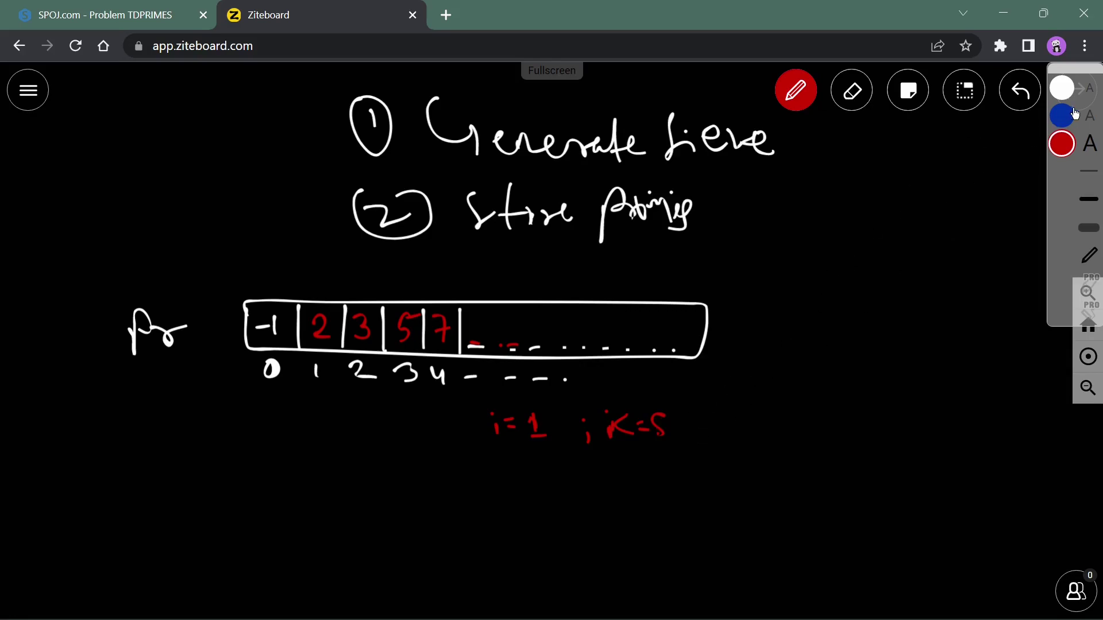
{"action": "left_click", "coordinate": [868, 96]}
{"action": "left_click_drag", "start_coordinate": [680, 418], "coordinate": [608, 426]}
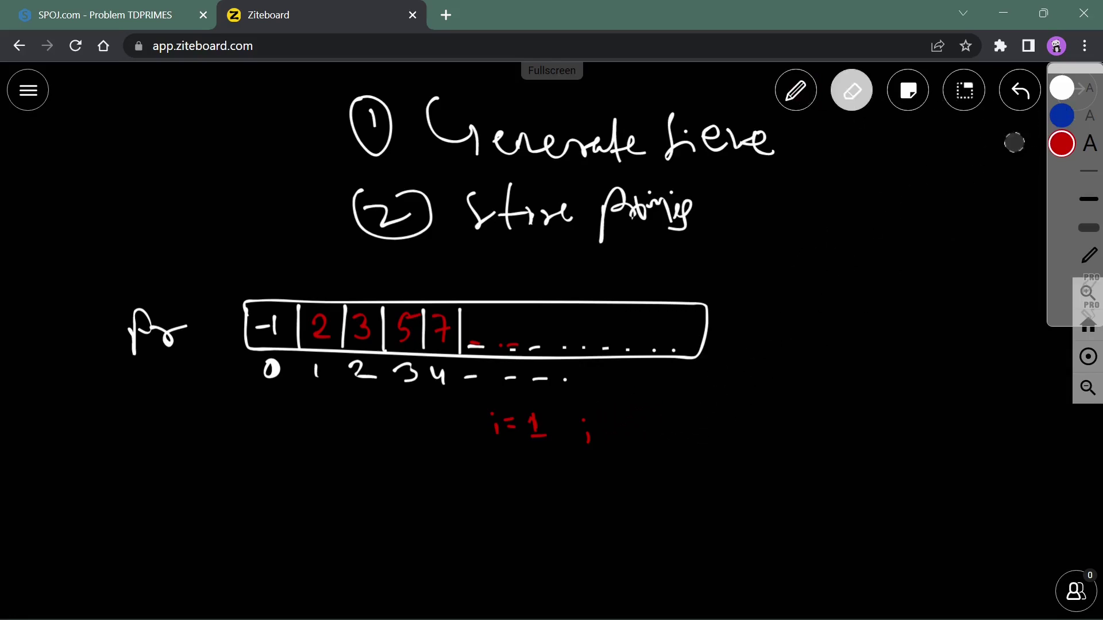
{"action": "left_click", "coordinate": [1060, 144]}
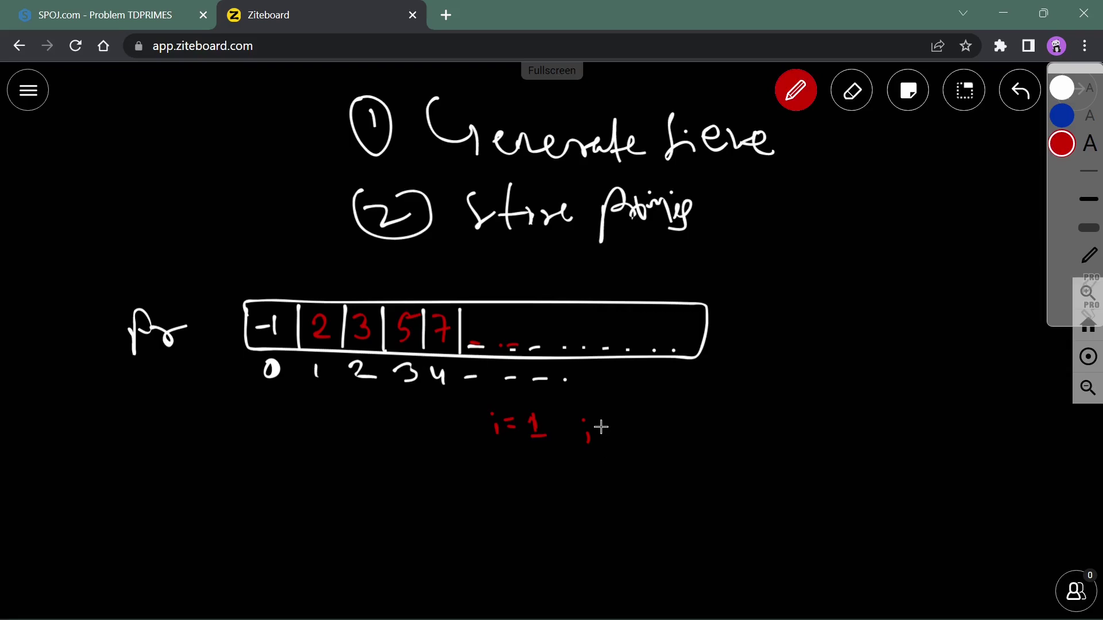
{"action": "mouse_move", "coordinate": [645, 419]}
{"action": "left_mouse_down"}
{"action": "mouse_move", "coordinate": [645, 436]}
{"action": "mouse_move", "coordinate": [696, 438]}
{"action": "left_mouse_up"}
{"action": "left_click", "coordinate": [644, 413]}
{"action": "left_click_drag", "start_coordinate": [586, 429], "coordinate": [589, 437]}
{"action": "left_click", "coordinate": [587, 426]}
Finish the condition with 'sizeof pr;' and write 'pr.size()' beneath it
{"action": "mouse_move", "coordinate": [732, 414]}
{"action": "left_mouse_down"}
{"action": "mouse_move", "coordinate": [719, 438]}
{"action": "mouse_move", "coordinate": [730, 422]}
{"action": "mouse_move", "coordinate": [791, 437]}
{"action": "left_mouse_up"}
{"action": "left_click_drag", "start_coordinate": [803, 401], "coordinate": [797, 466]}
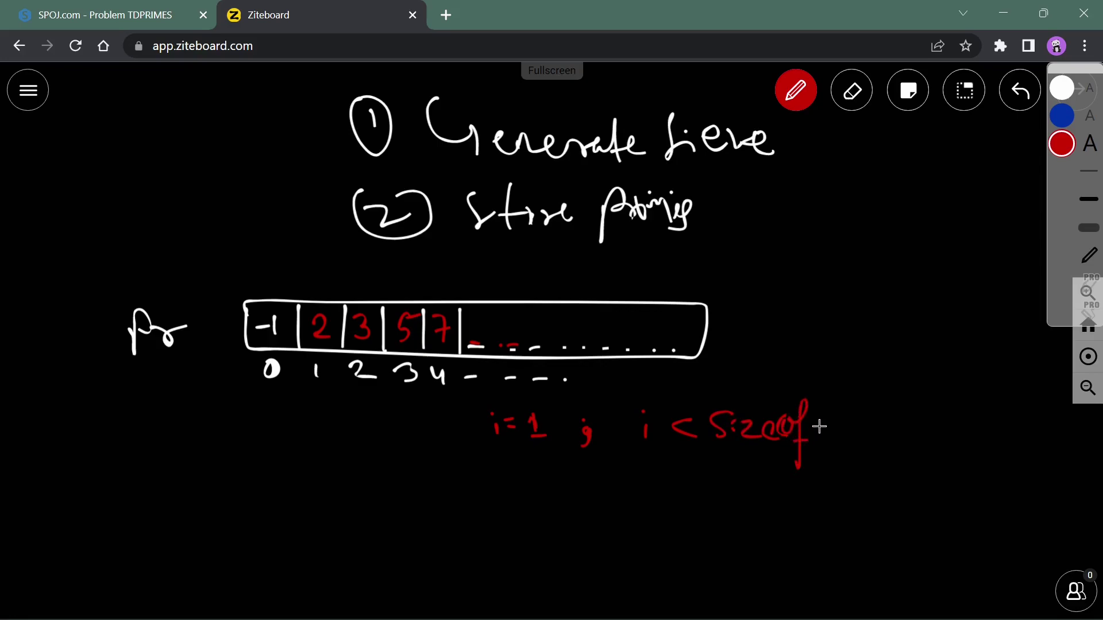
{"action": "mouse_move", "coordinate": [818, 414]}
{"action": "left_mouse_down"}
{"action": "mouse_move", "coordinate": [817, 448]}
{"action": "mouse_move", "coordinate": [849, 435]}
{"action": "left_mouse_up"}
{"action": "mouse_move", "coordinate": [722, 469]}
{"action": "left_mouse_down"}
{"action": "mouse_move", "coordinate": [720, 508]}
{"action": "mouse_move", "coordinate": [742, 483]}
{"action": "mouse_move", "coordinate": [788, 505]}
{"action": "mouse_move", "coordinate": [862, 500]}
{"action": "left_mouse_up"}
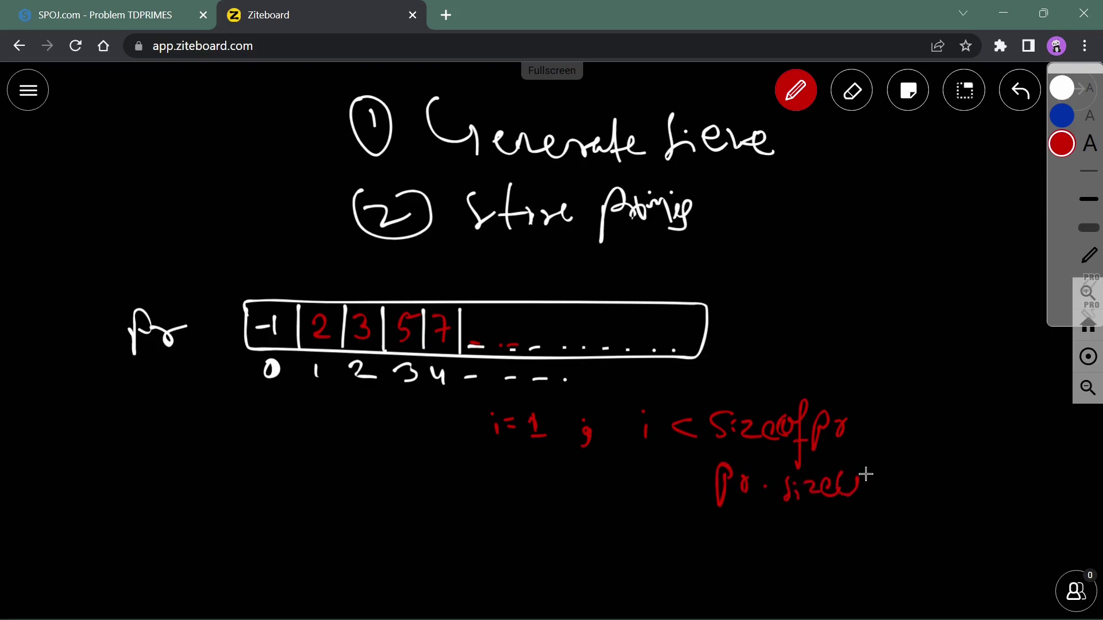
{"action": "left_click_drag", "start_coordinate": [889, 433], "coordinate": [1013, 436]}
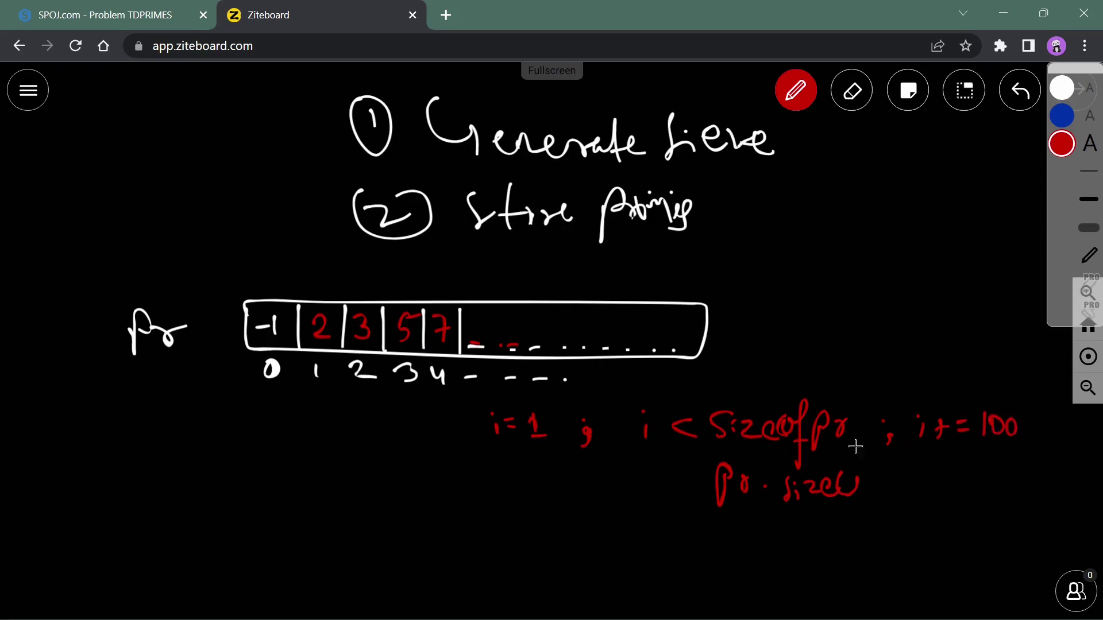
{"action": "left_click", "coordinate": [1062, 115]}
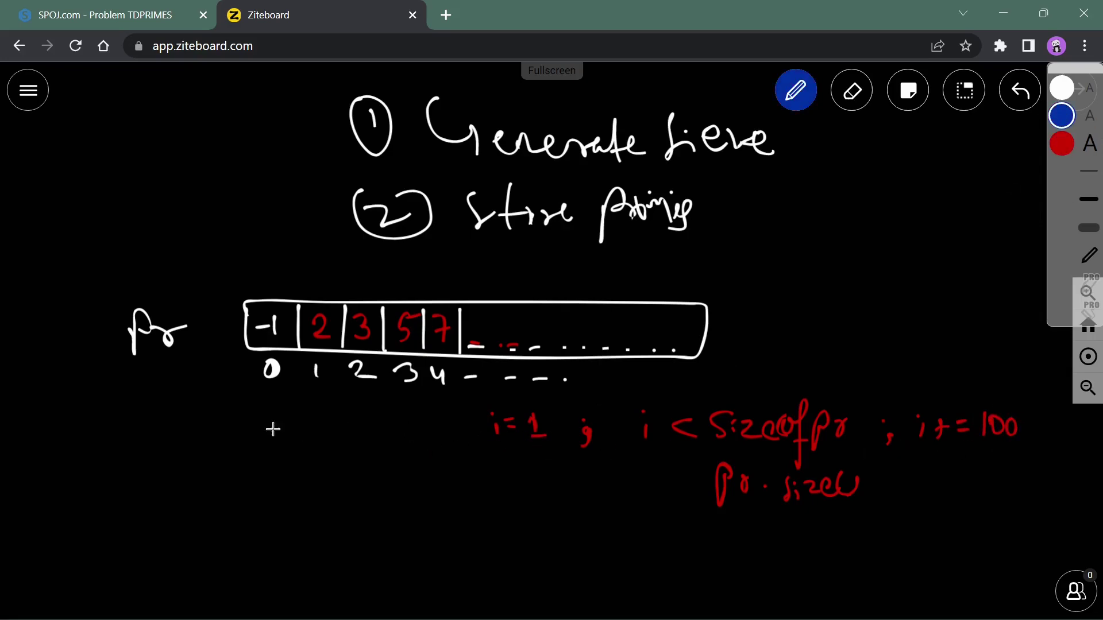
Write the blue index list 1, 101, 201, 301 with trailing dots down the left side
{"action": "mouse_move", "coordinate": [232, 419]}
{"action": "left_mouse_down"}
{"action": "mouse_move", "coordinate": [215, 487]}
{"action": "mouse_move", "coordinate": [240, 480]}
{"action": "left_mouse_up"}
{"action": "mouse_move", "coordinate": [247, 455]}
{"action": "left_mouse_down"}
{"action": "mouse_move", "coordinate": [231, 527]}
{"action": "mouse_move", "coordinate": [256, 526]}
{"action": "mouse_move", "coordinate": [237, 558]}
{"action": "mouse_move", "coordinate": [267, 547]}
{"action": "left_mouse_up"}
{"action": "mouse_move", "coordinate": [228, 562]}
{"action": "left_mouse_down"}
{"action": "mouse_move", "coordinate": [260, 566]}
{"action": "mouse_move", "coordinate": [285, 610]}
{"action": "mouse_move", "coordinate": [334, 607]}
{"action": "left_mouse_up"}
{"action": "mouse_move", "coordinate": [338, 595]}
{"action": "left_mouse_down"}
{"action": "mouse_move", "coordinate": [375, 609]}
{"action": "mouse_move", "coordinate": [382, 597]}
{"action": "left_mouse_up"}
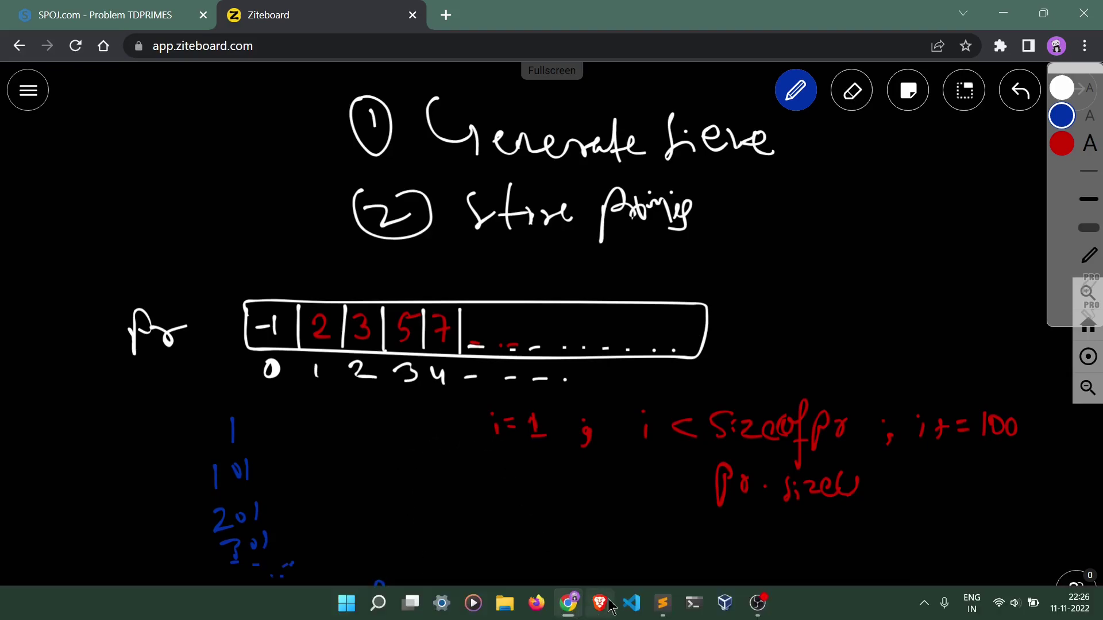
Add the comment '// 10^8' after N = 1e8 on line 15, correcting the mistyped digit
{"action": "left_click", "coordinate": [663, 604]}
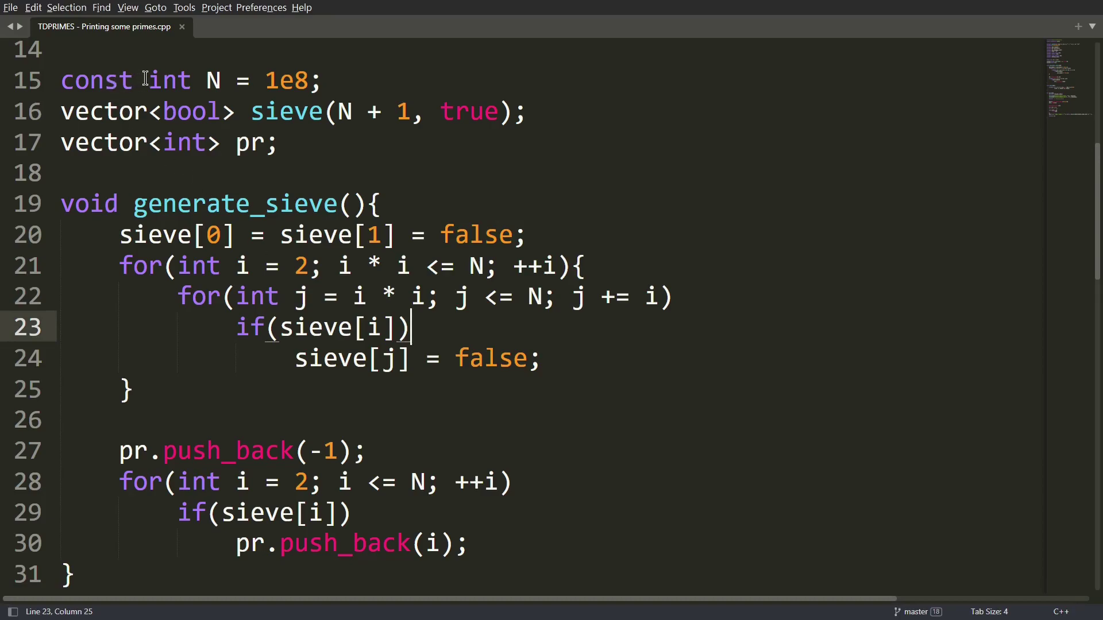
{"action": "left_click_drag", "start_coordinate": [205, 80], "coordinate": [310, 81]}
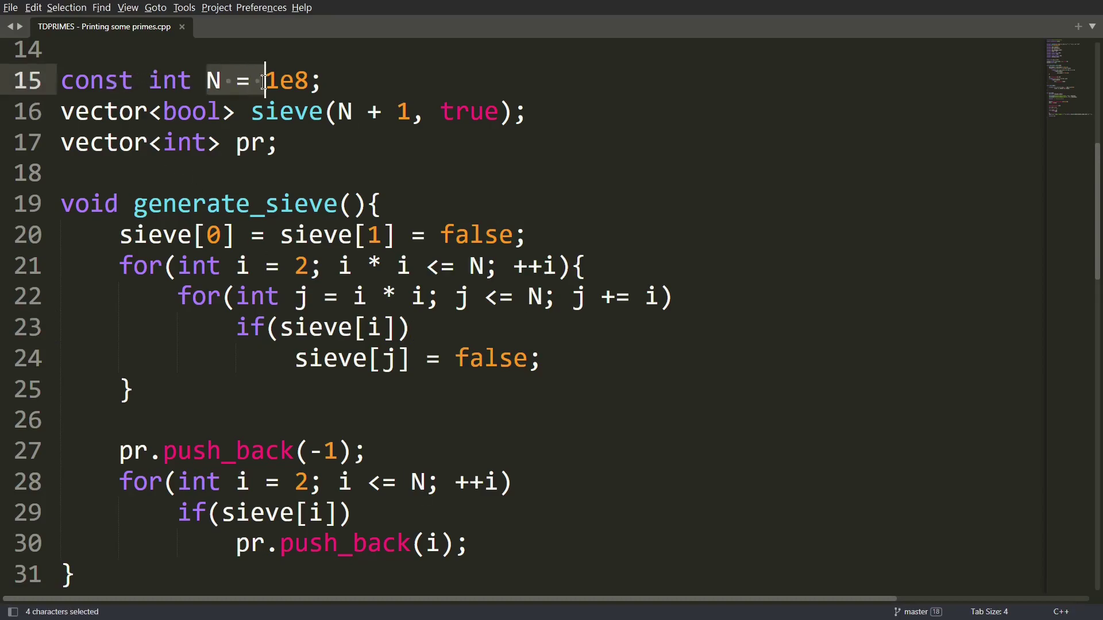
{"action": "left_click", "coordinate": [339, 80]}
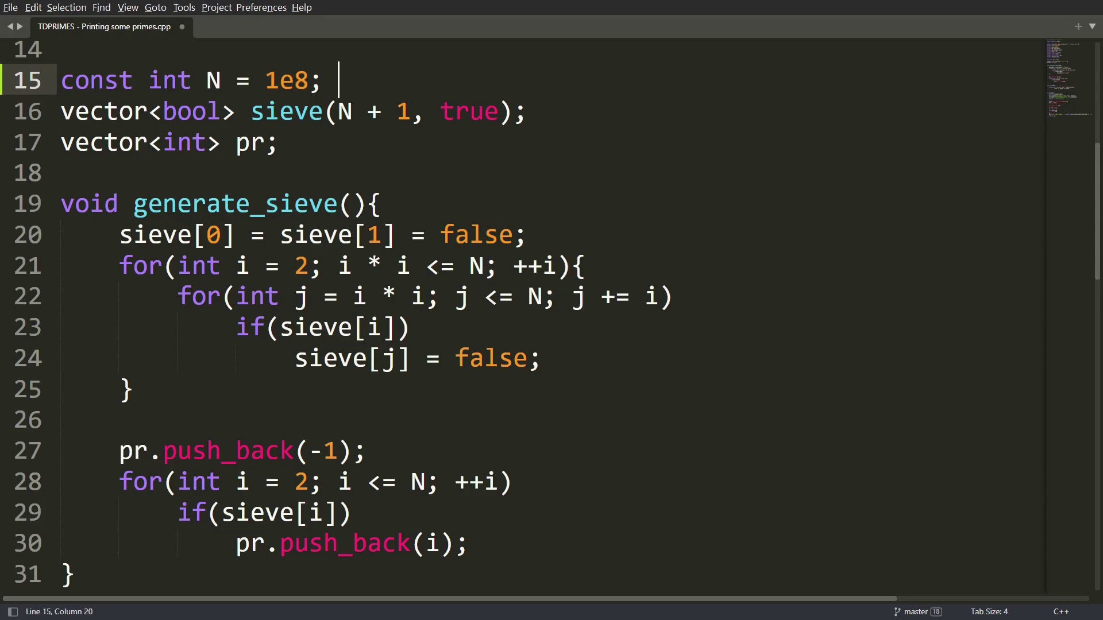
{"action": "type", "text": "//"}
{"action": "type", "text": " 18"}
{"action": "type", "text": "^"}
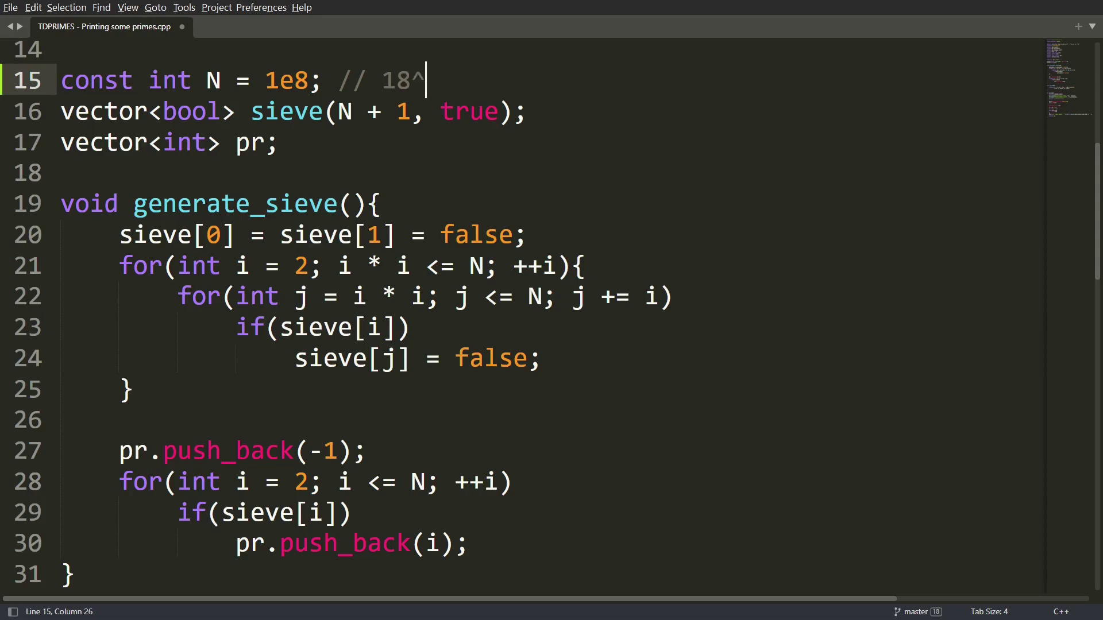
{"action": "type", "text": "8"}
{"action": "key", "text": "Left"}
{"action": "key", "text": "Left"}
{"action": "key", "text": "BackSpace"}
{"action": "type", "text": "0"}
{"action": "left_click", "coordinate": [320, 174]}
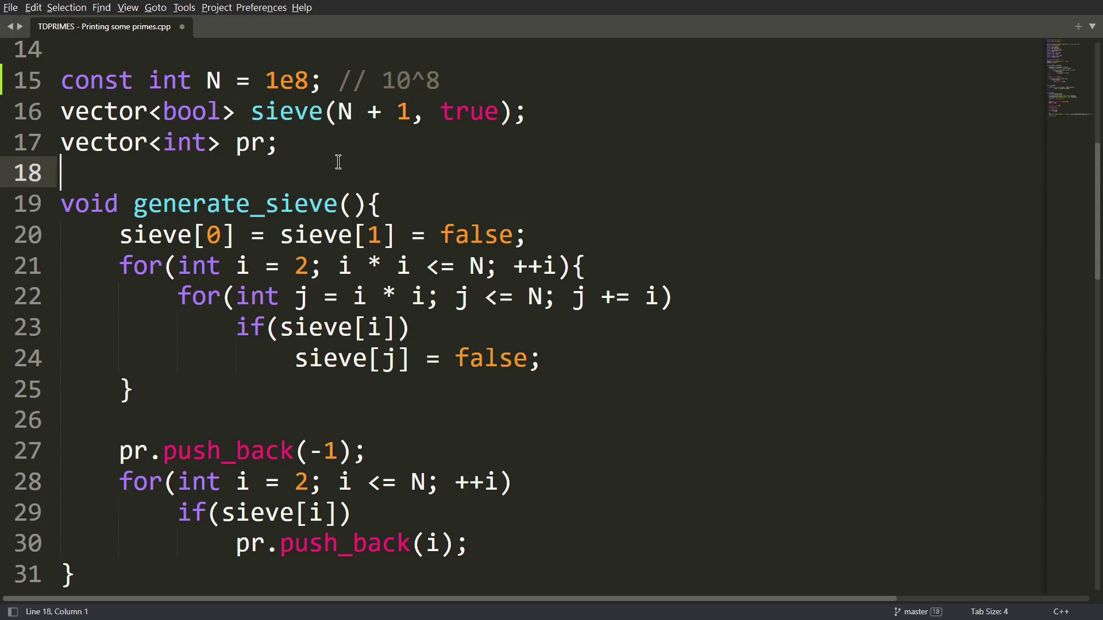
Explain the sieve vector and the int element type of the pr vector
{"action": "left_click_drag", "start_coordinate": [251, 113], "coordinate": [498, 112]}
{"action": "left_click", "coordinate": [285, 143]}
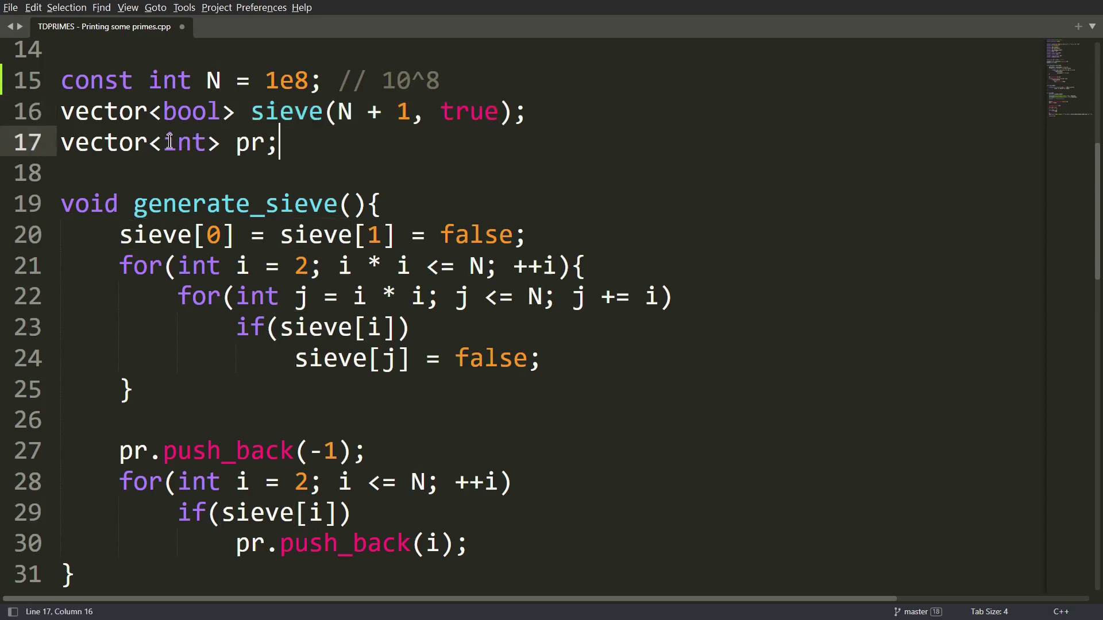
{"action": "left_click_drag", "start_coordinate": [162, 143], "coordinate": [262, 143]}
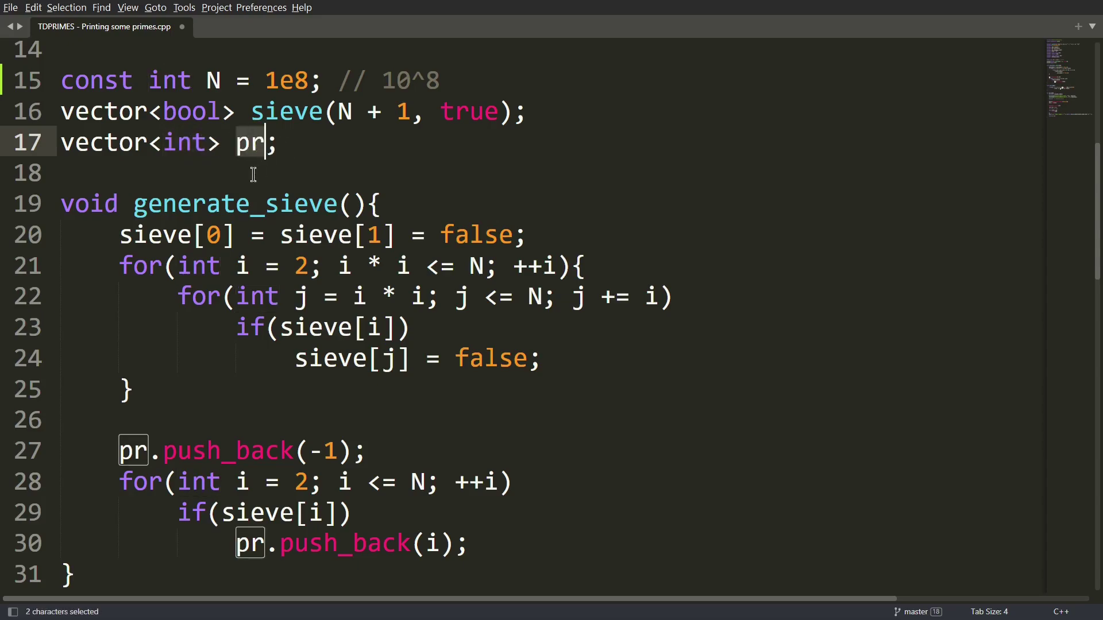
{"action": "scroll", "coordinate": [115, 244], "scroll_direction": "down", "scroll_amount": 3}
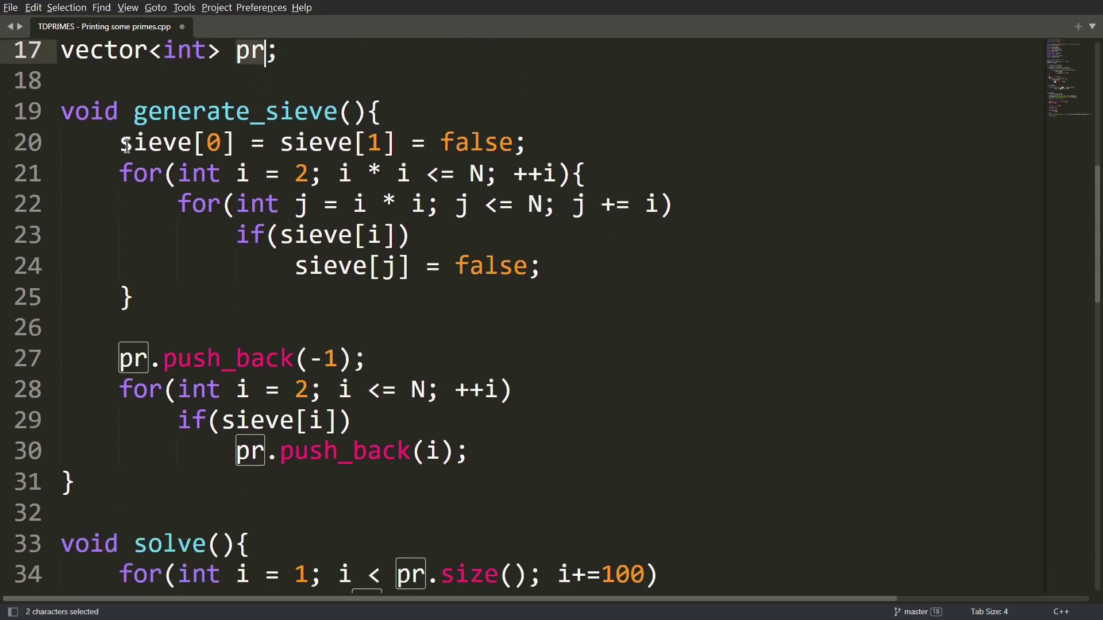
{"action": "left_click_drag", "start_coordinate": [120, 143], "coordinate": [134, 297]}
{"action": "scroll", "coordinate": [269, 297], "scroll_direction": "down", "scroll_amount": 2}
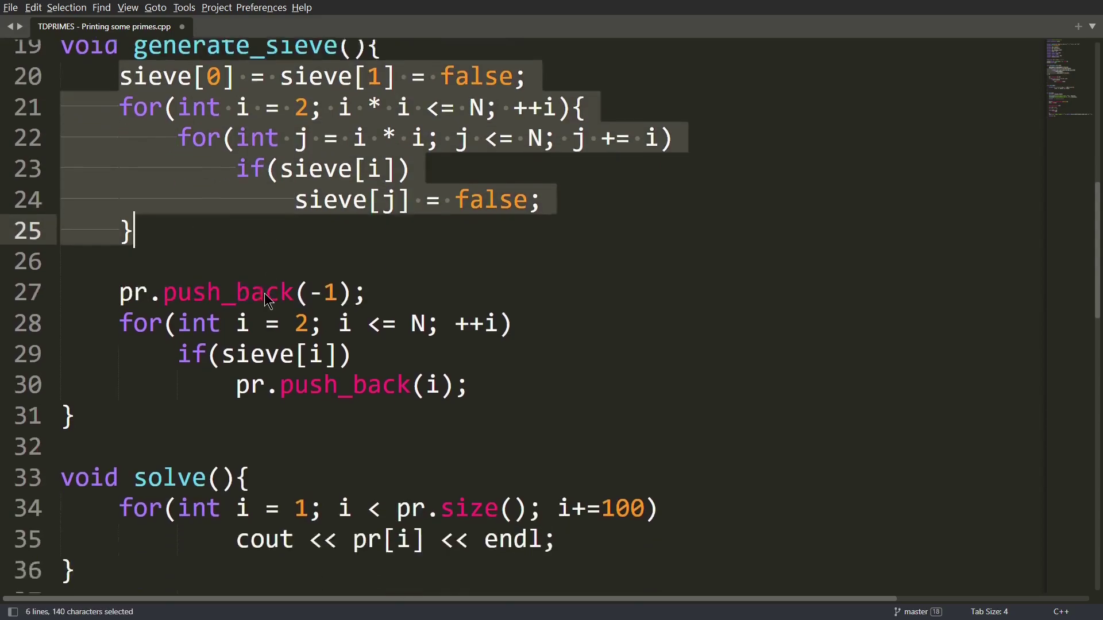
{"action": "scroll", "coordinate": [270, 297], "scroll_direction": "down", "scroll_amount": 1}
{"action": "left_click", "coordinate": [294, 205]}
Walk through the 2-to-N loop, the line 30 push_back, and the pr.push_back(-1) placeholder
{"action": "left_click_drag", "start_coordinate": [180, 296], "coordinate": [422, 296]}
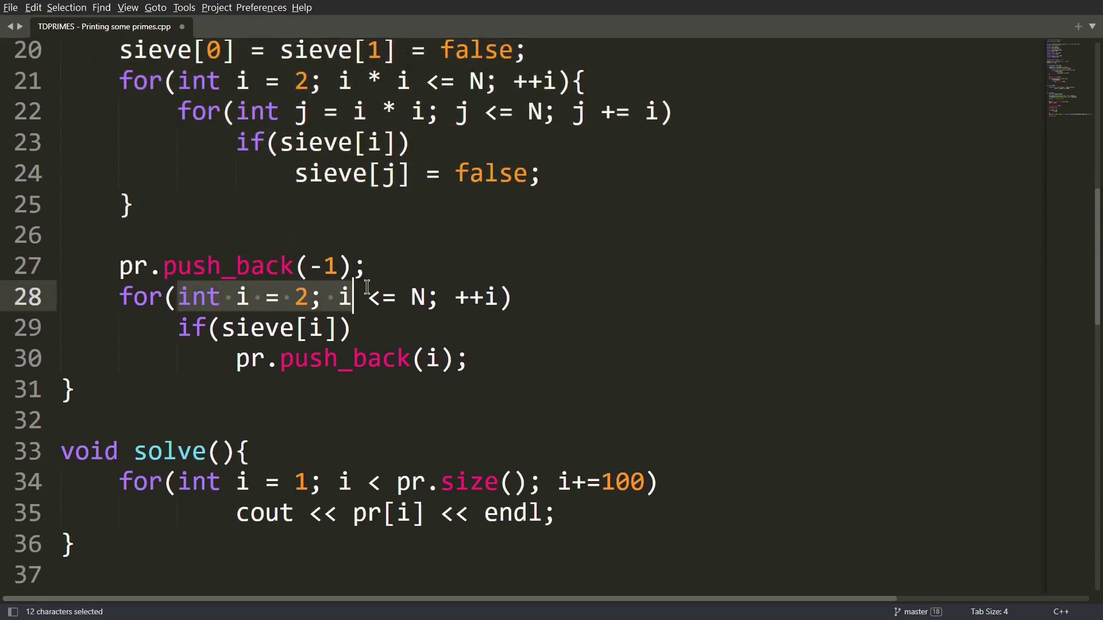
{"action": "left_click", "coordinate": [328, 327]}
{"action": "scroll", "coordinate": [332, 327], "scroll_direction": "up", "scroll_amount": 2}
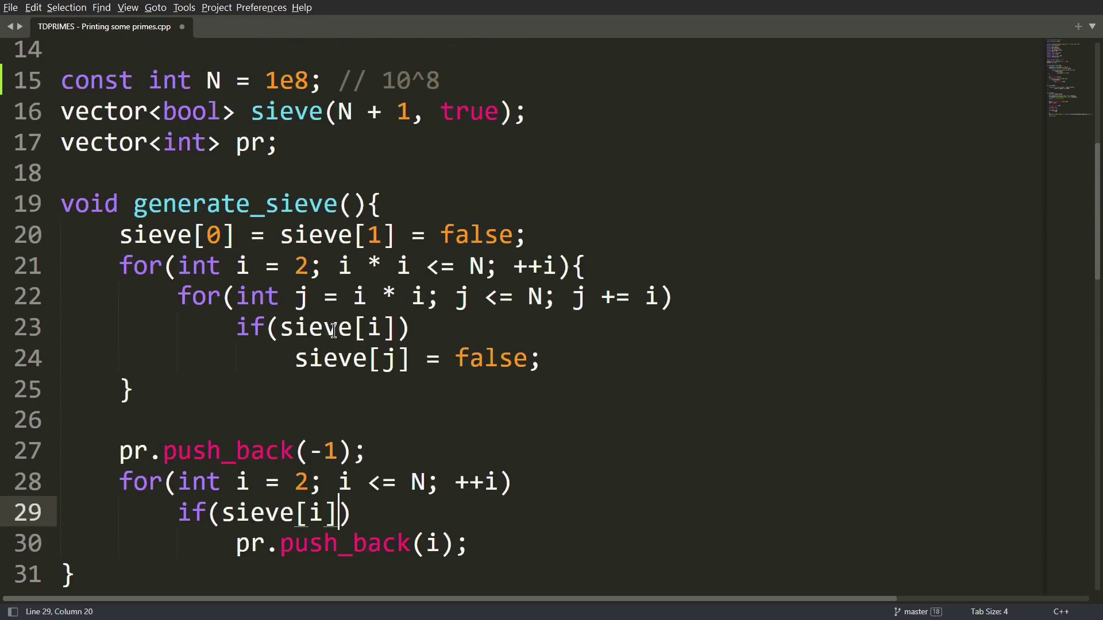
{"action": "left_click_drag", "start_coordinate": [252, 113], "coordinate": [284, 112]}
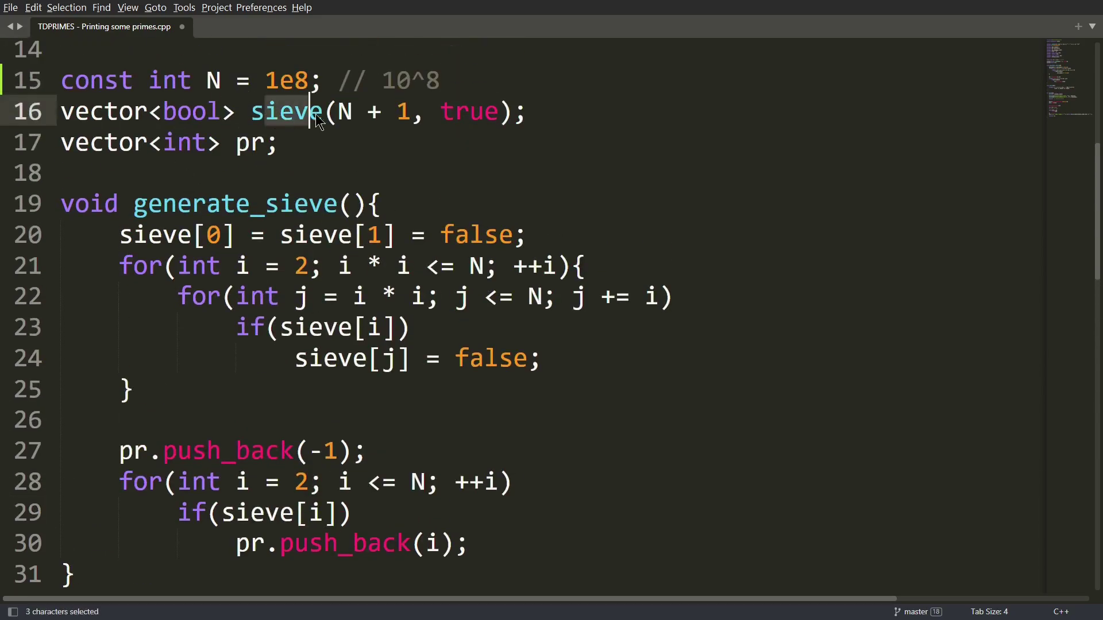
{"action": "scroll", "coordinate": [328, 250], "scroll_direction": "down", "scroll_amount": 3}
{"action": "left_click_drag", "start_coordinate": [236, 267], "coordinate": [442, 267]}
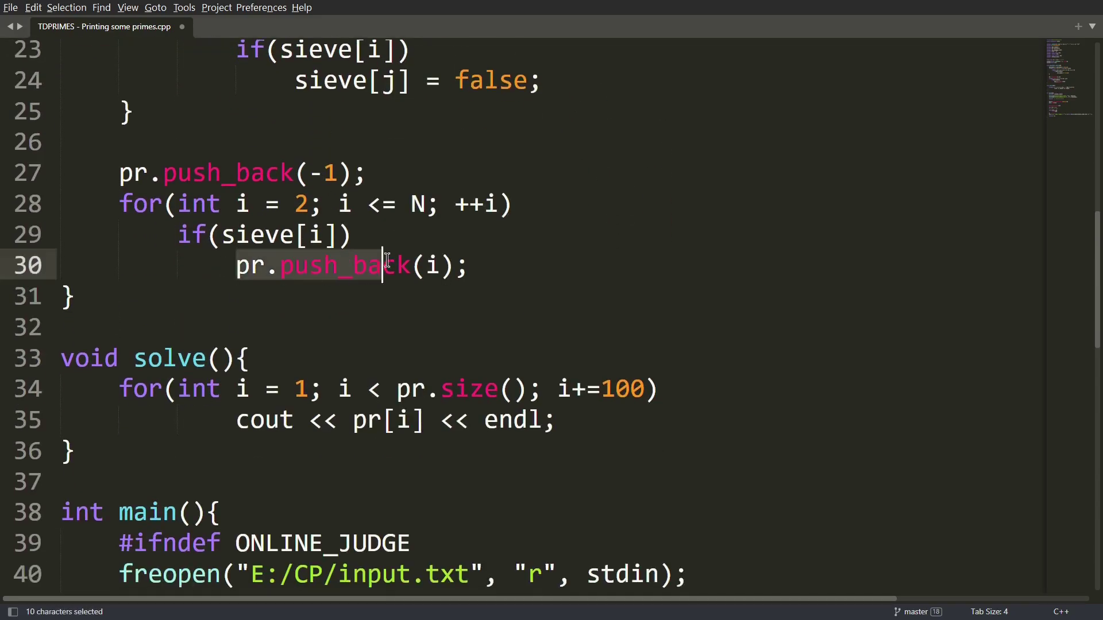
{"action": "key", "text": "ctrl+shift+Right"}
{"action": "key", "text": "ctrl+shift+Right"}
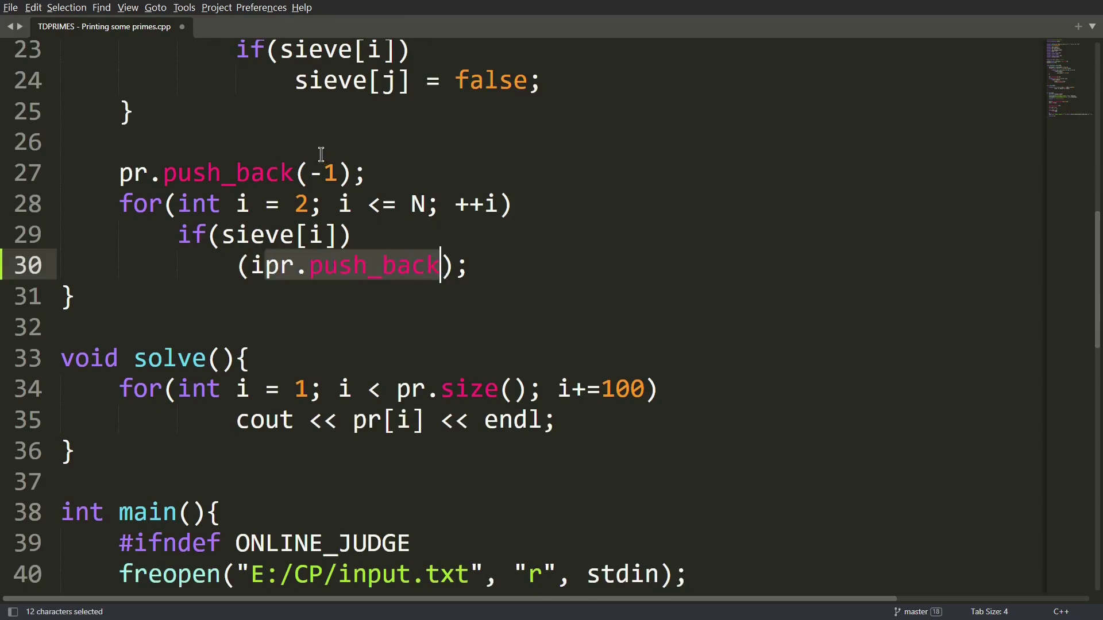
{"action": "left_click_drag", "start_coordinate": [193, 166], "coordinate": [118, 173]}
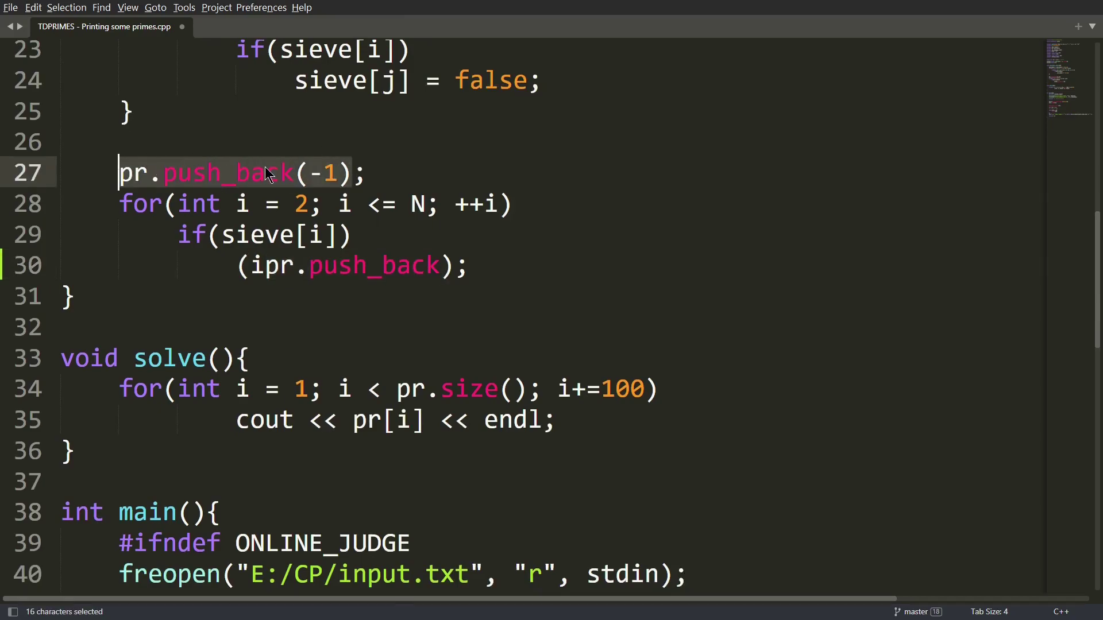
{"action": "left_click", "coordinate": [354, 173]}
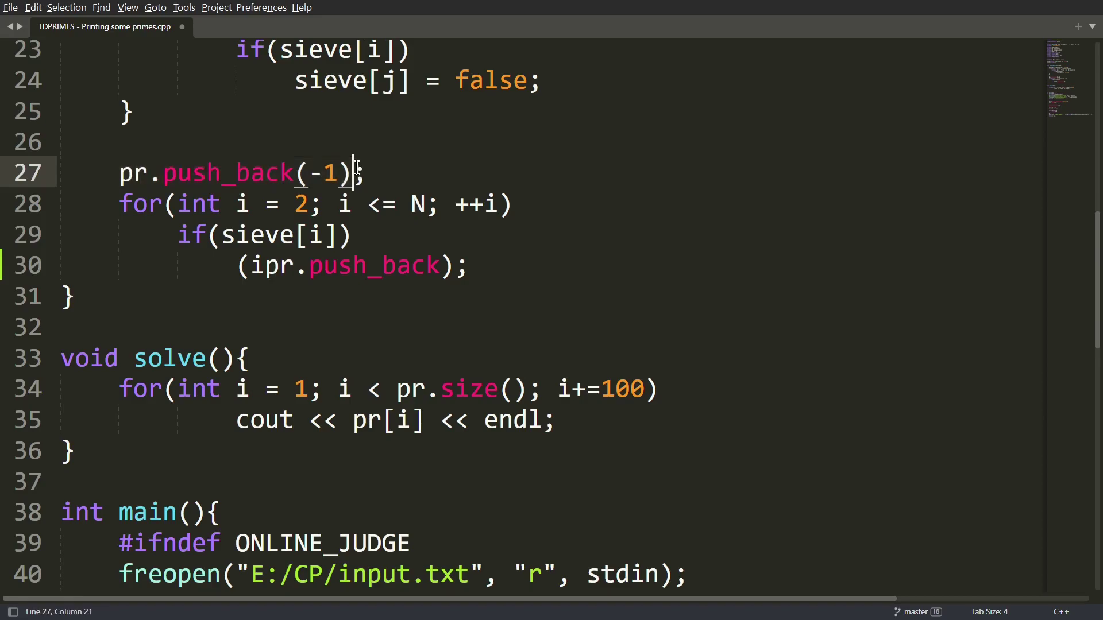
{"action": "scroll", "coordinate": [352, 205], "scroll_direction": "down", "scroll_amount": 2}
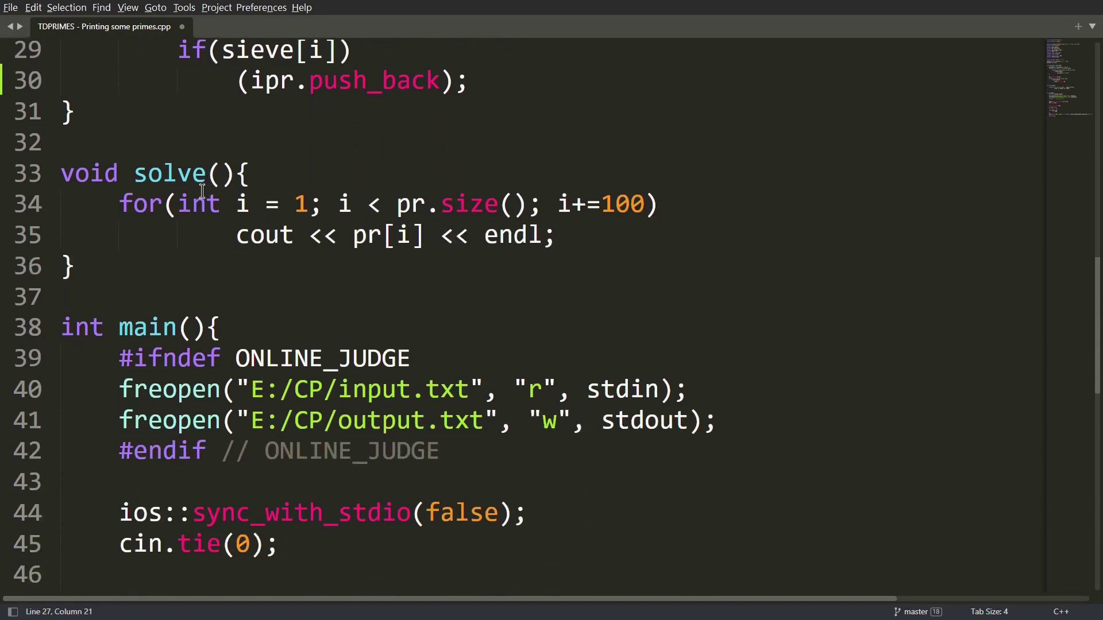
Explain the print loop's start value 1, pr.size() limit and i+=100 step
{"action": "left_click_drag", "start_coordinate": [287, 205], "coordinate": [309, 205]}
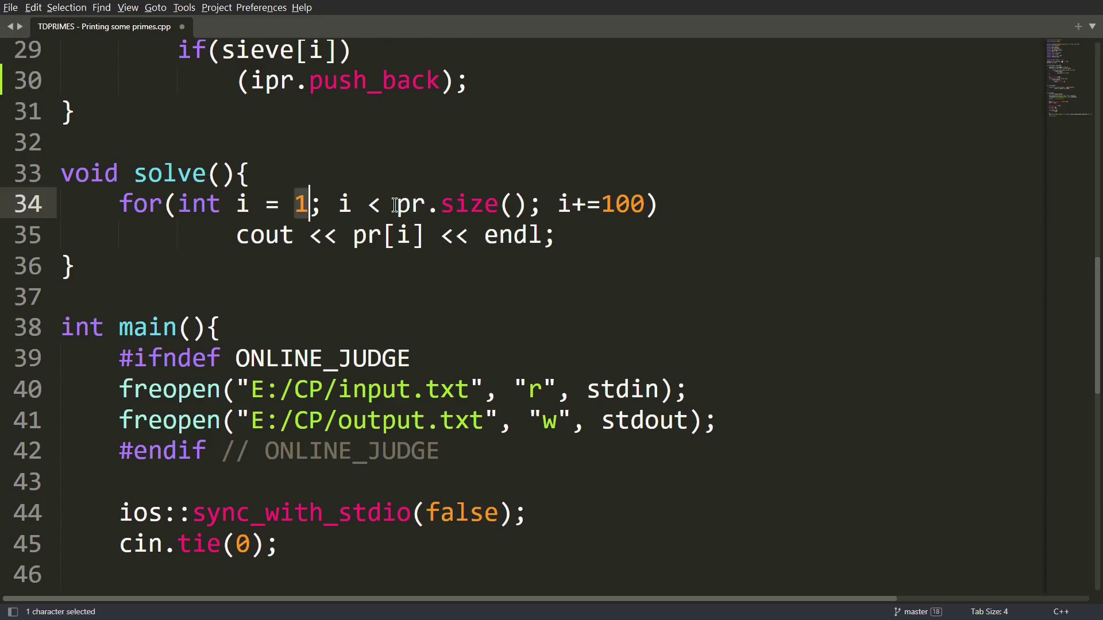
{"action": "left_click_drag", "start_coordinate": [396, 205], "coordinate": [502, 203]}
{"action": "scroll", "coordinate": [431, 246], "scroll_direction": "up", "scroll_amount": 5}
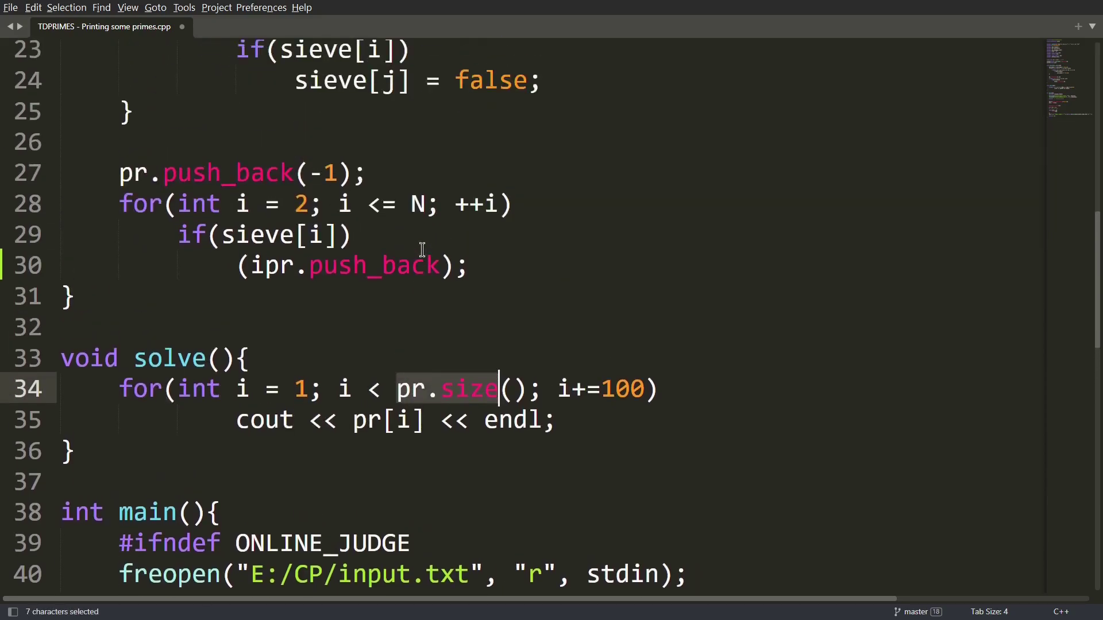
{"action": "left_click_drag", "start_coordinate": [281, 142], "coordinate": [62, 142]}
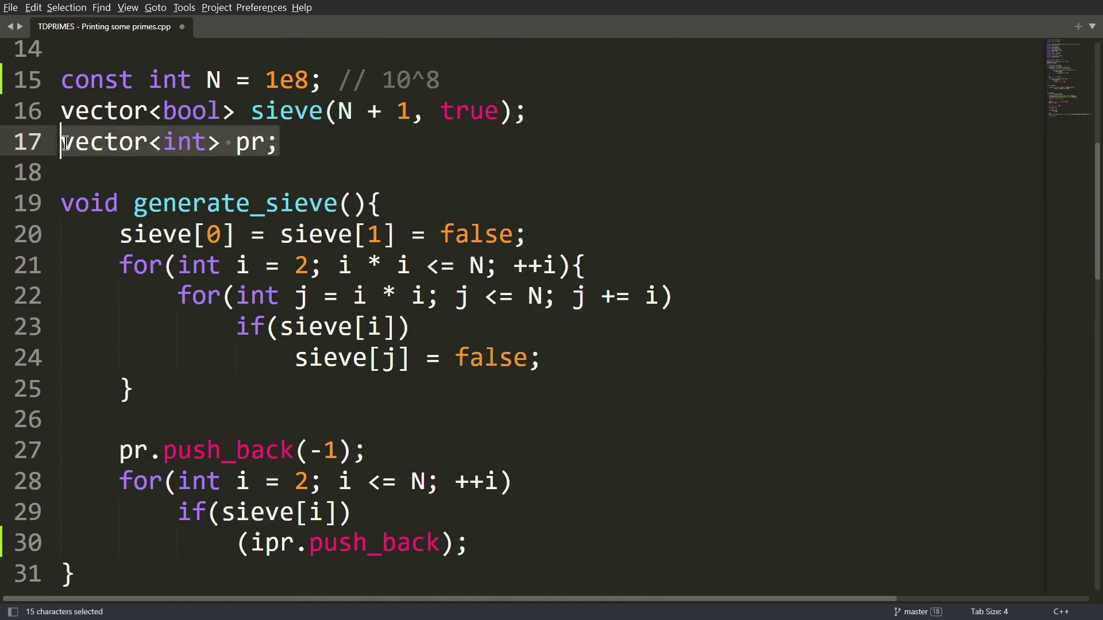
{"action": "left_click", "coordinate": [179, 166]}
{"action": "scroll", "coordinate": [198, 199], "scroll_direction": "down", "scroll_amount": 4}
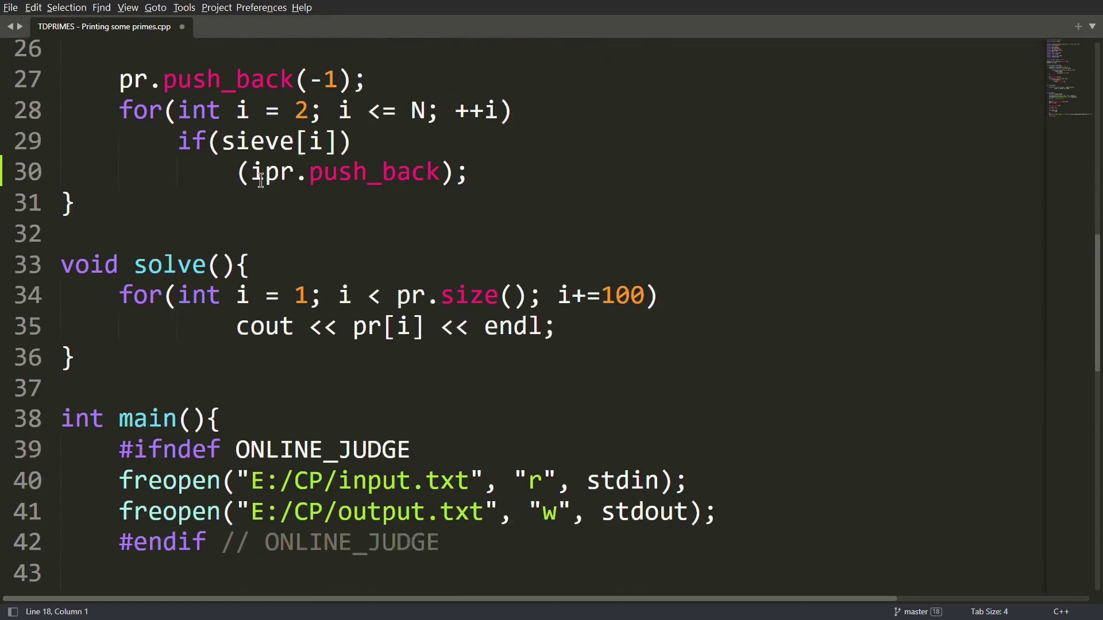
{"action": "left_click_drag", "start_coordinate": [559, 296], "coordinate": [647, 295]}
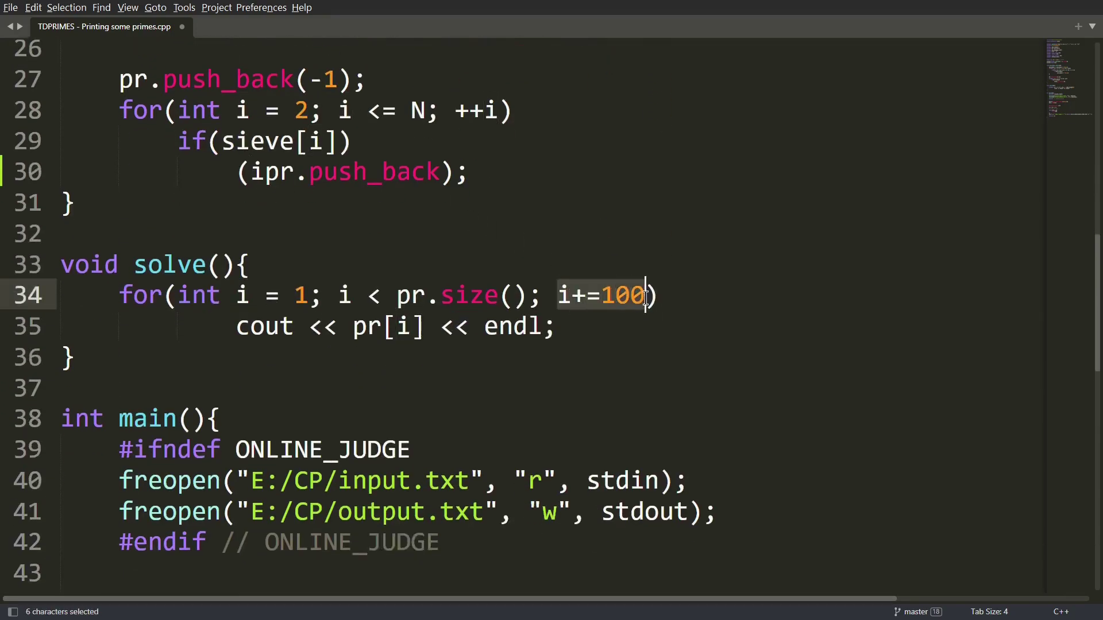
{"action": "left_click_drag", "start_coordinate": [285, 296], "coordinate": [309, 296]}
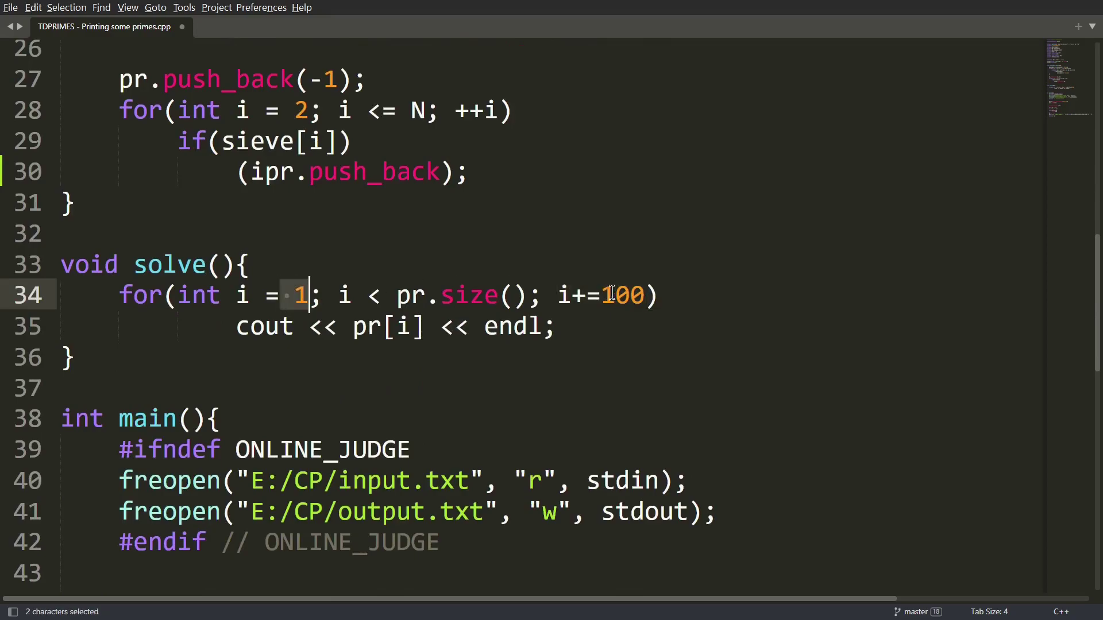
{"action": "left_click_drag", "start_coordinate": [603, 296], "coordinate": [647, 296]}
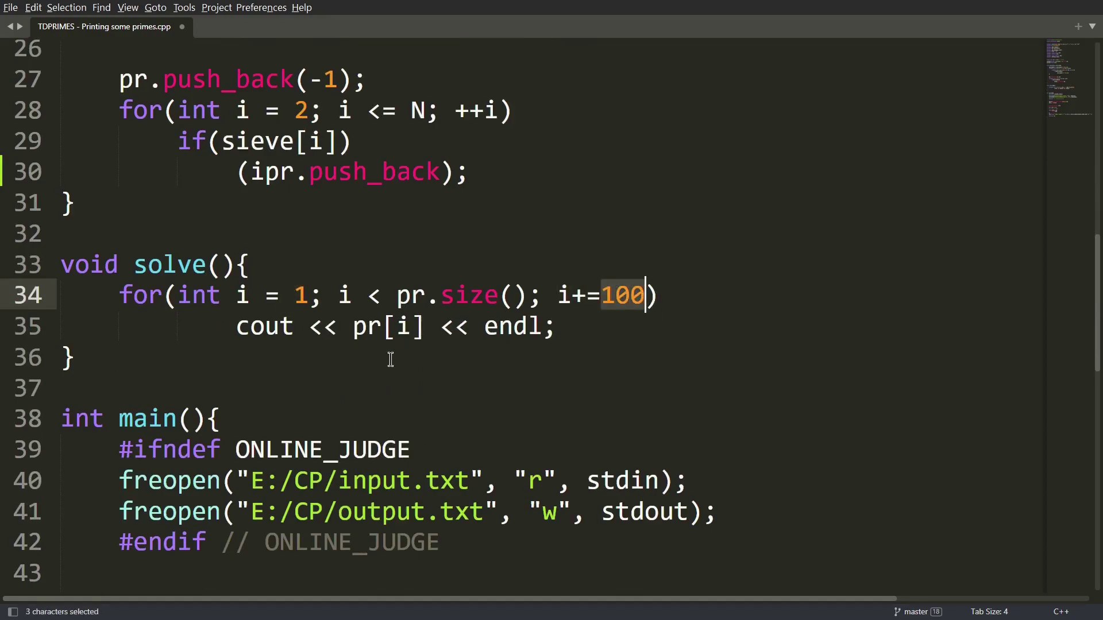
{"action": "left_click", "coordinate": [468, 330]}
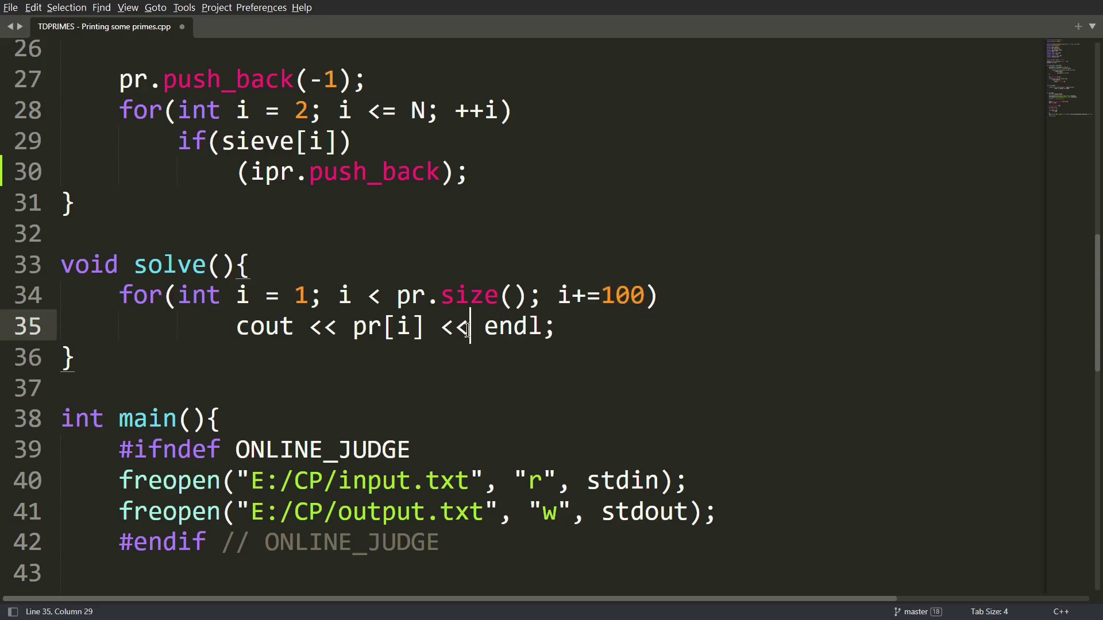
Explain the size condition and printing pr[i], then return to the whiteboard
{"action": "left_click_drag", "start_coordinate": [442, 297], "coordinate": [503, 297]}
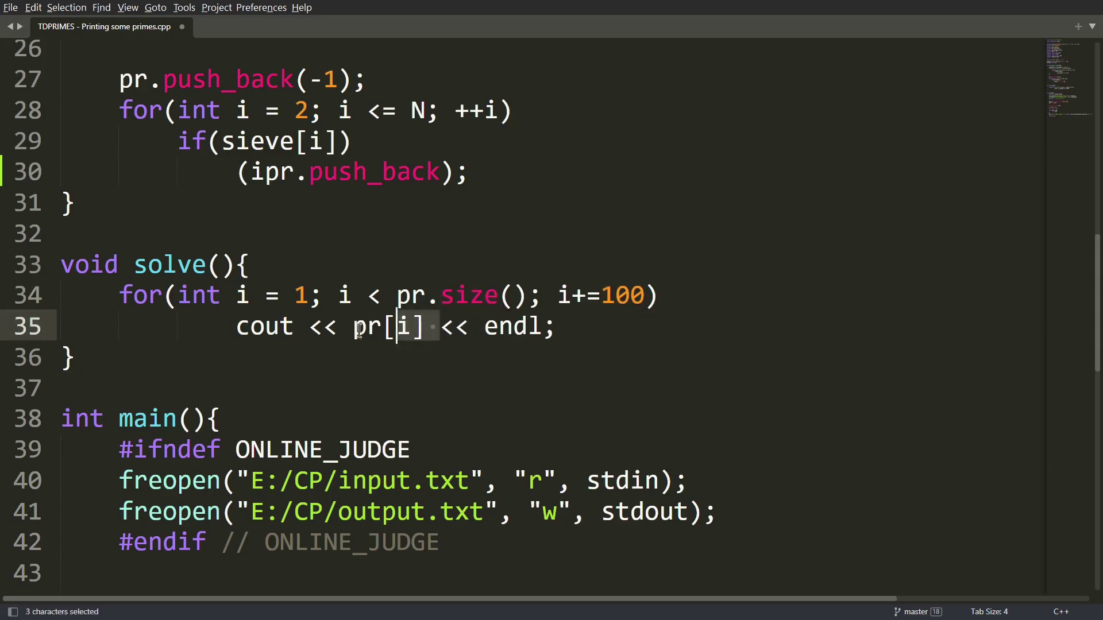
{"action": "left_click_drag", "start_coordinate": [440, 328], "coordinate": [352, 329]}
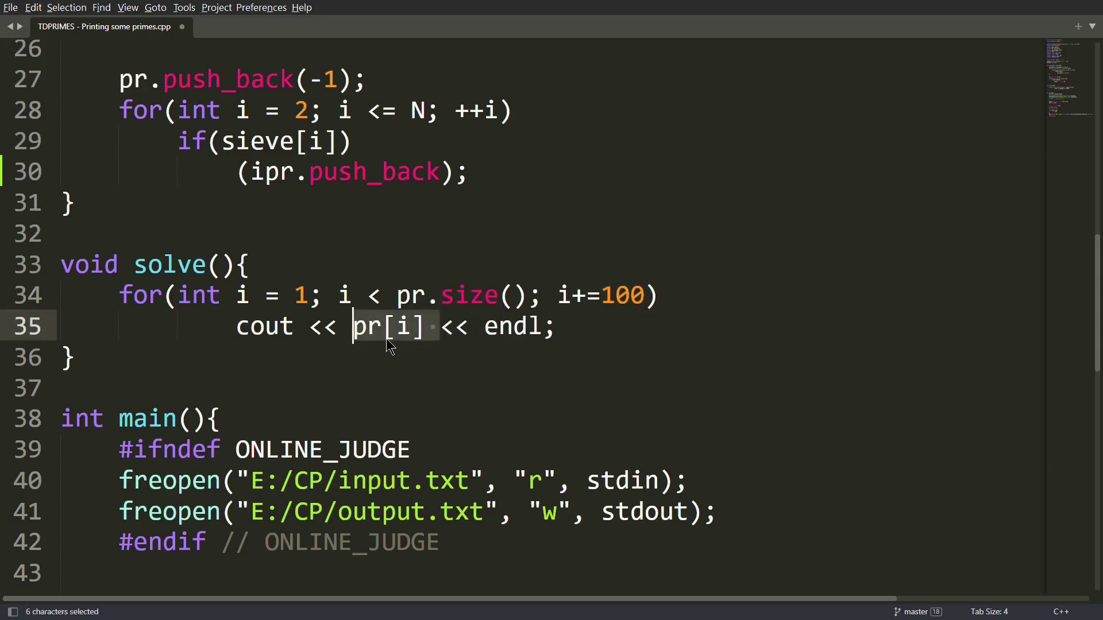
{"action": "scroll", "coordinate": [386, 345], "scroll_direction": "up", "scroll_amount": 3}
{"action": "scroll", "coordinate": [386, 346], "scroll_direction": "up", "scroll_amount": 2}
{"action": "scroll", "coordinate": [259, 259], "scroll_direction": "up", "scroll_amount": 2}
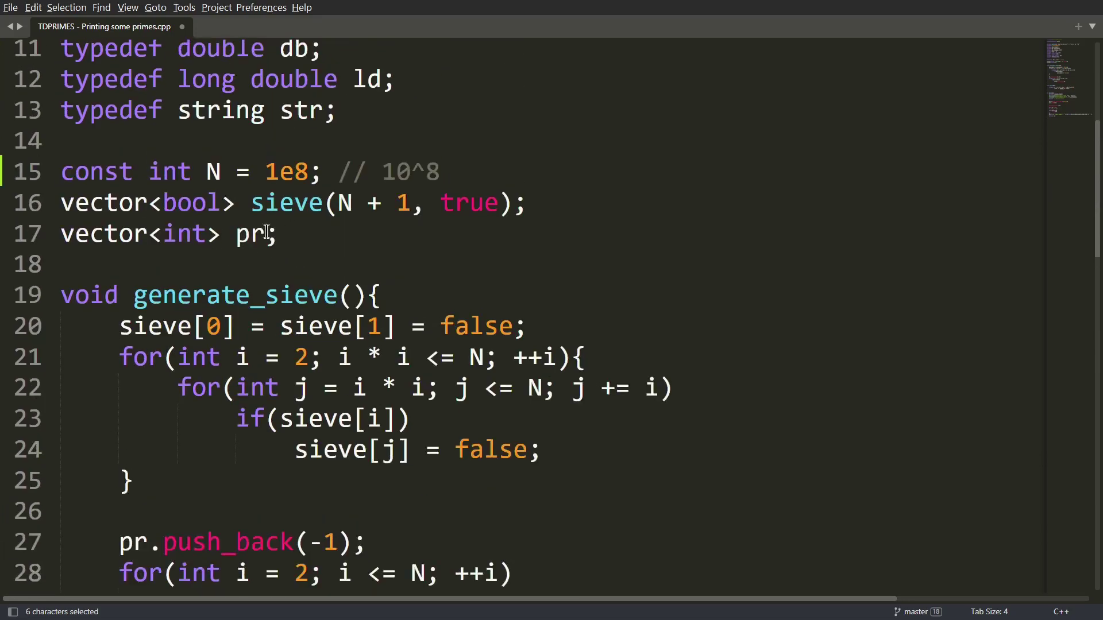
{"action": "left_click_drag", "start_coordinate": [233, 235], "coordinate": [266, 237]}
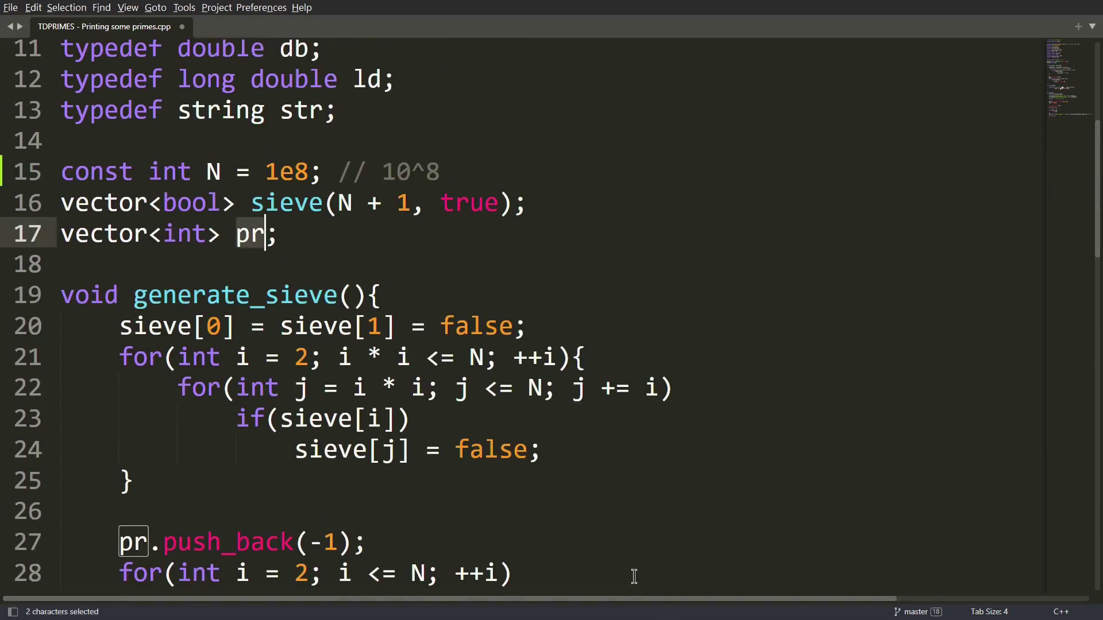
{"action": "key", "text": "alt+Tab"}
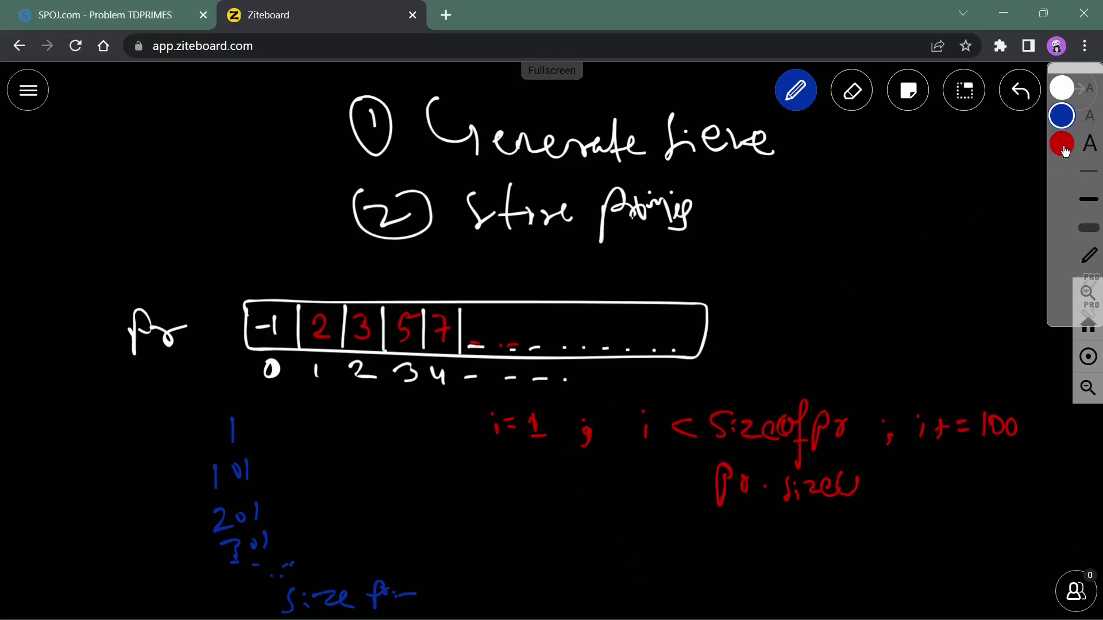
Write a large red 'SUBSCRIBE' at the upper right, beside the two-step plan
{"action": "left_click", "coordinate": [1065, 148]}
{"action": "left_click_drag", "start_coordinate": [804, 211], "coordinate": [795, 255]}
{"action": "mouse_move", "coordinate": [827, 219]}
{"action": "left_mouse_down"}
{"action": "mouse_move", "coordinate": [845, 218]}
{"action": "mouse_move", "coordinate": [876, 250]}
{"action": "left_mouse_up"}
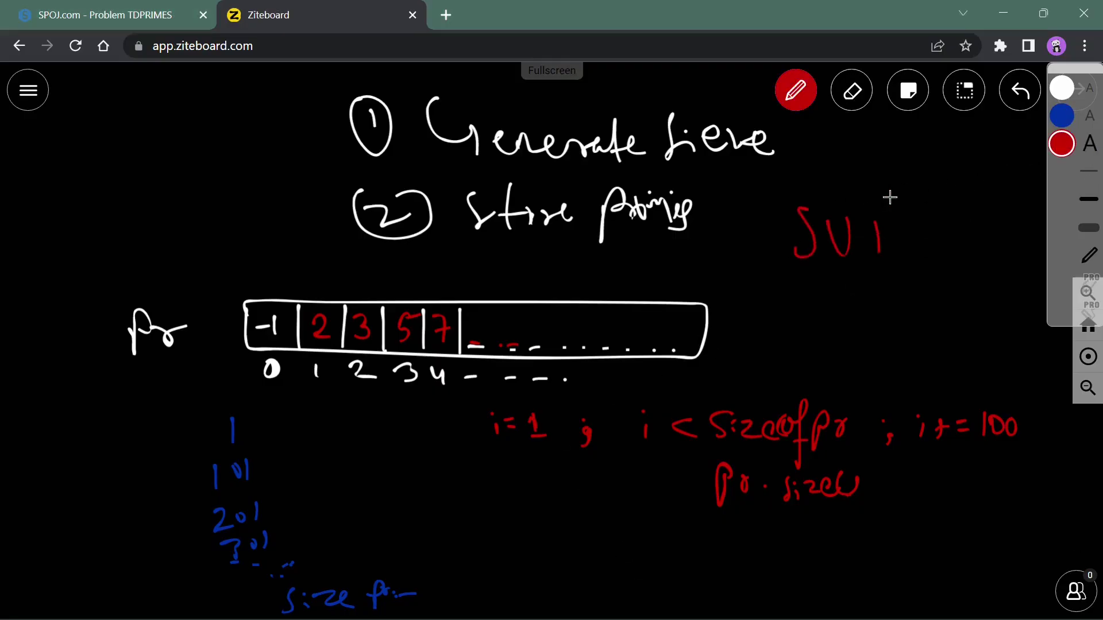
{"action": "left_click_drag", "start_coordinate": [883, 202], "coordinate": [896, 250]}
{"action": "left_click_drag", "start_coordinate": [943, 214], "coordinate": [933, 254]}
{"action": "left_click_drag", "start_coordinate": [986, 226], "coordinate": [991, 249]}
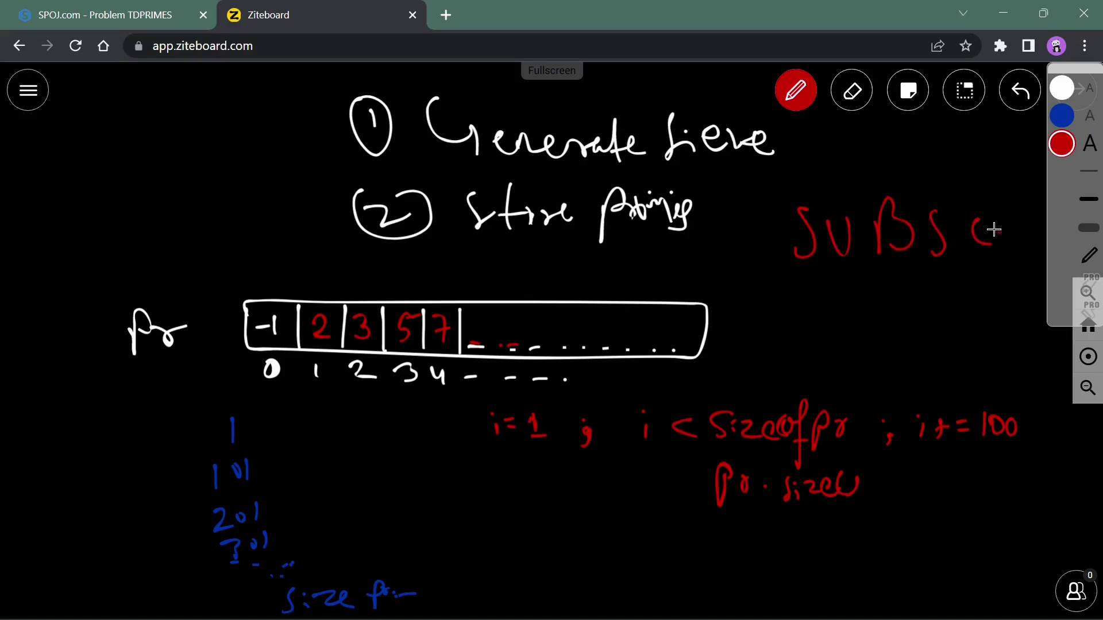
{"action": "mouse_move", "coordinate": [995, 211]}
{"action": "left_mouse_down"}
{"action": "mouse_move", "coordinate": [995, 255]}
{"action": "mouse_move", "coordinate": [1016, 216]}
{"action": "mouse_move", "coordinate": [1024, 240]}
{"action": "mouse_move", "coordinate": [1039, 242]}
{"action": "left_mouse_up"}
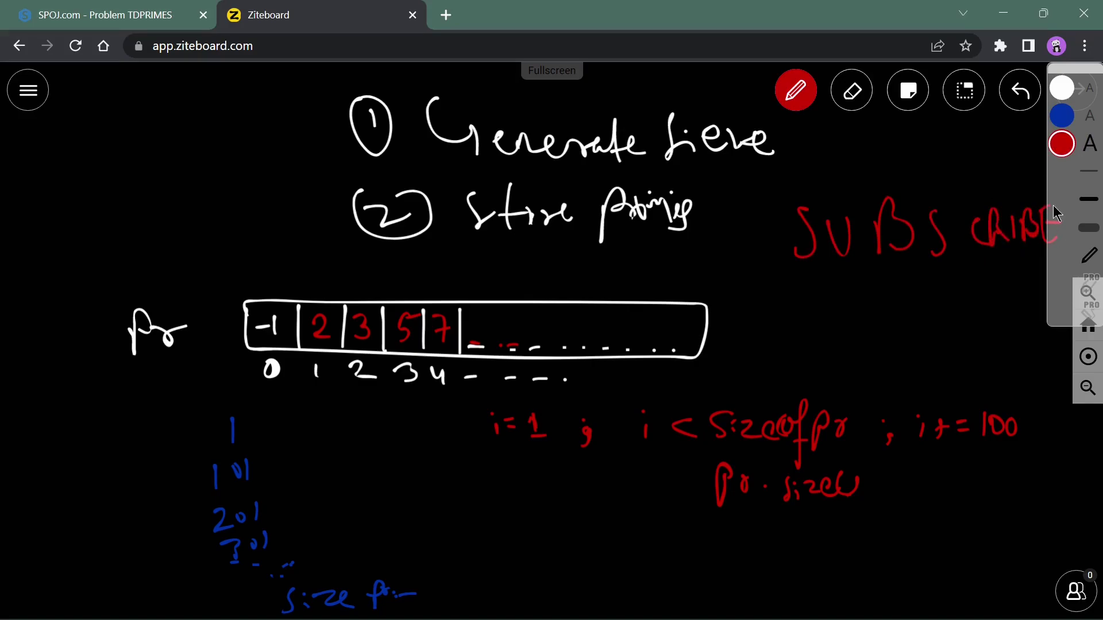